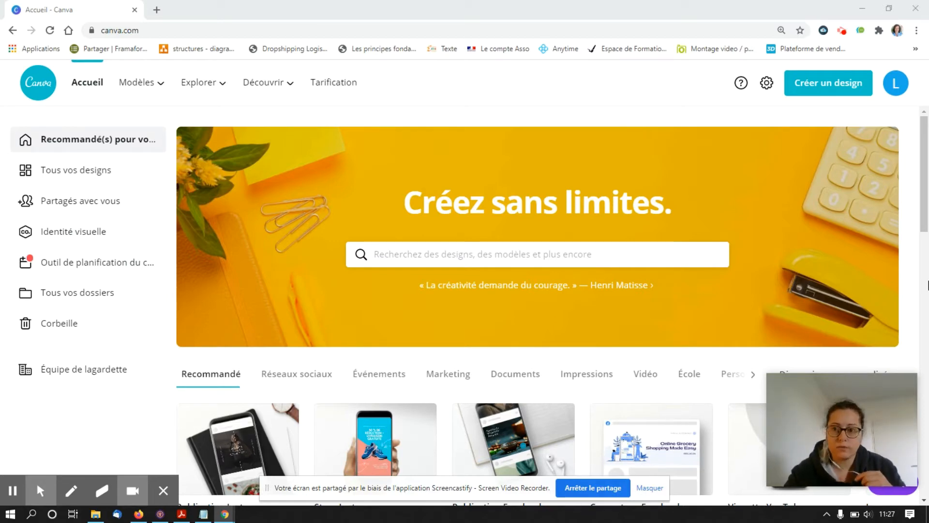
Step: Create a new Publication Facebook design by searching design types for "face", and browse the suggested templates
{"action": "left_click", "coordinate": [815, 90]}
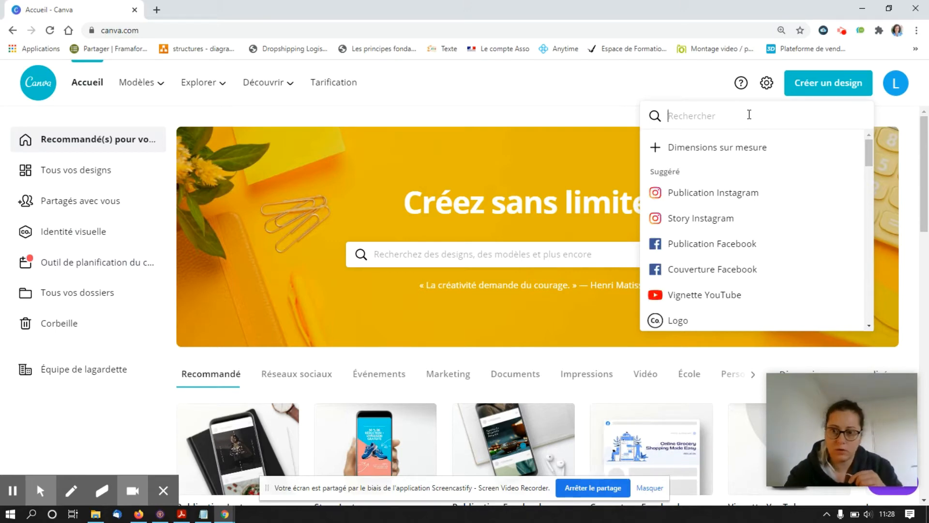
{"action": "type", "text": "face"}
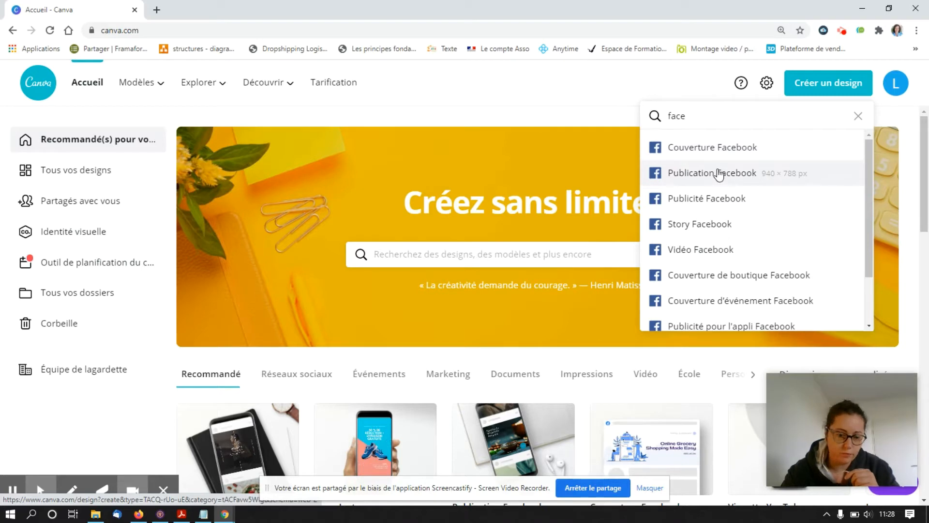
{"action": "left_click", "coordinate": [717, 171]}
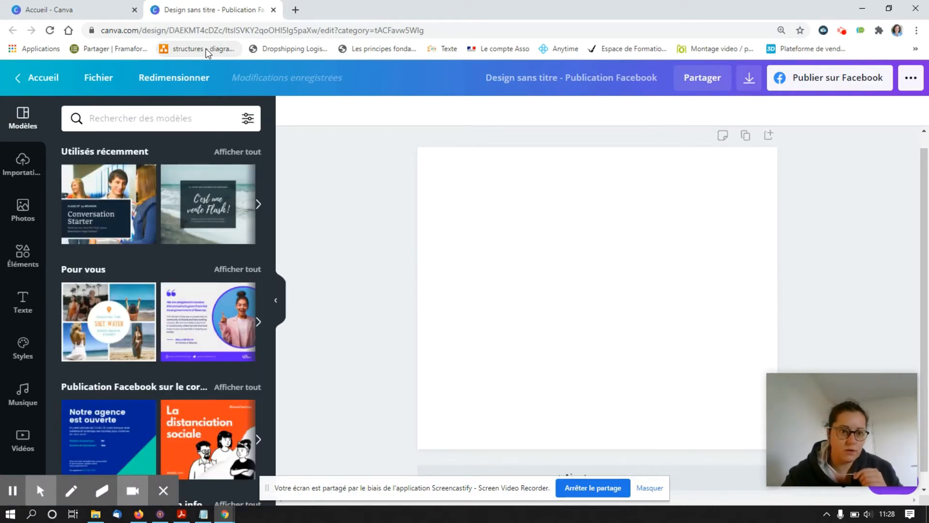
{"action": "mouse_move", "coordinate": [178, 214]}
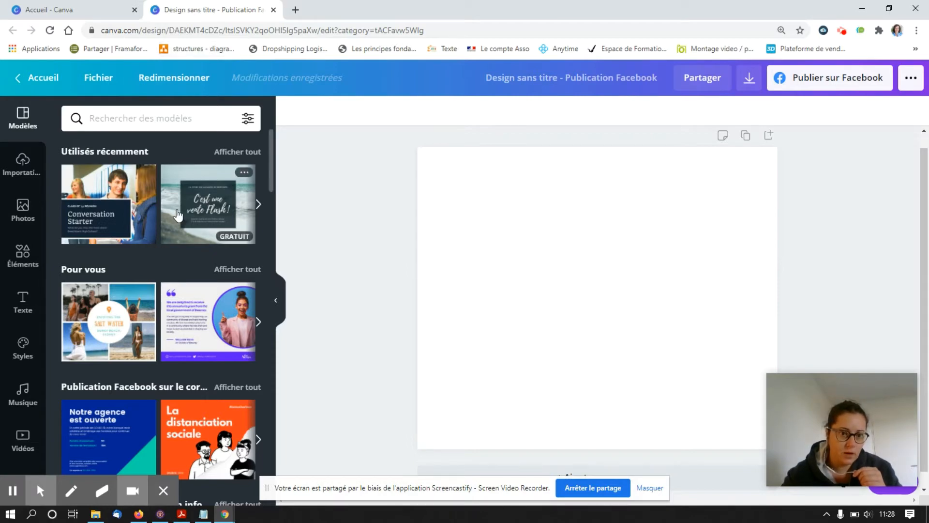
{"action": "left_click_drag", "start_coordinate": [269, 154], "coordinate": [279, 366]}
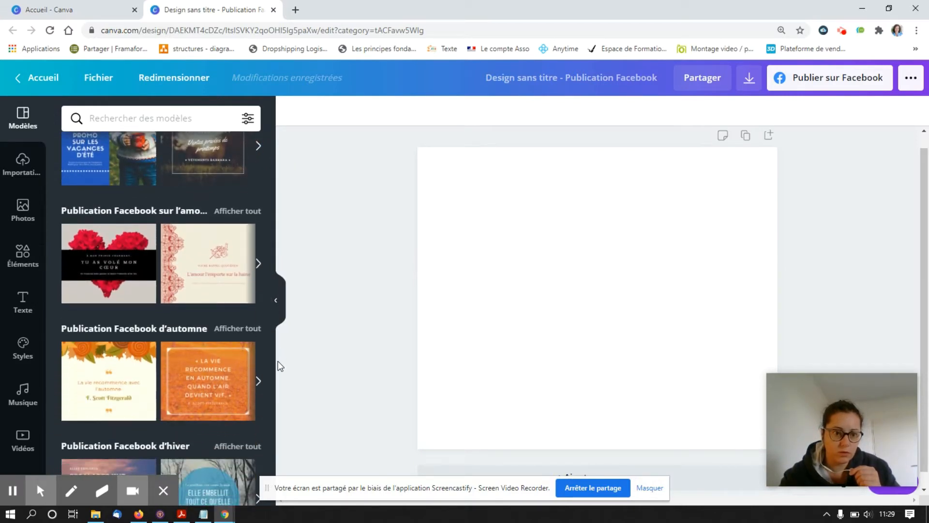
Step: Find photos for "zen" and fill the page background with the woman in a yoga pose on a wooden deck
{"action": "left_click", "coordinate": [24, 219]}
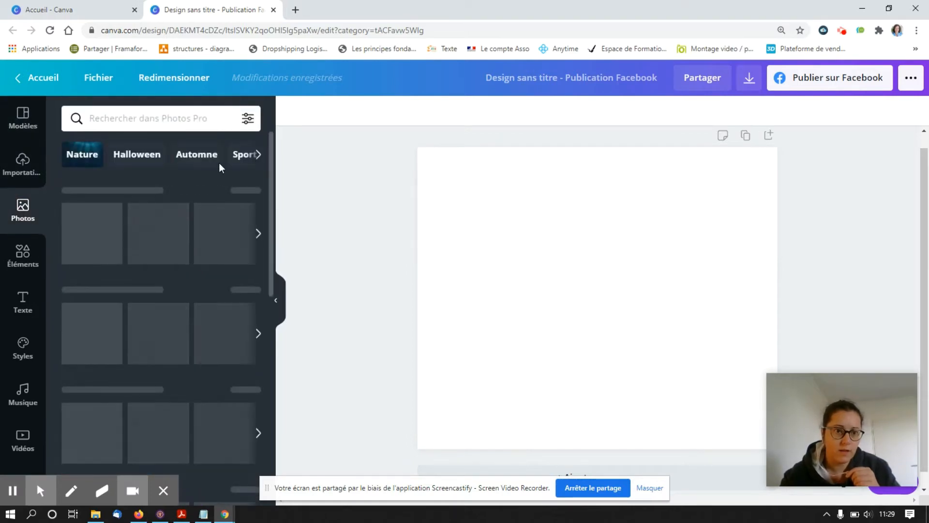
{"action": "left_click", "coordinate": [193, 124]}
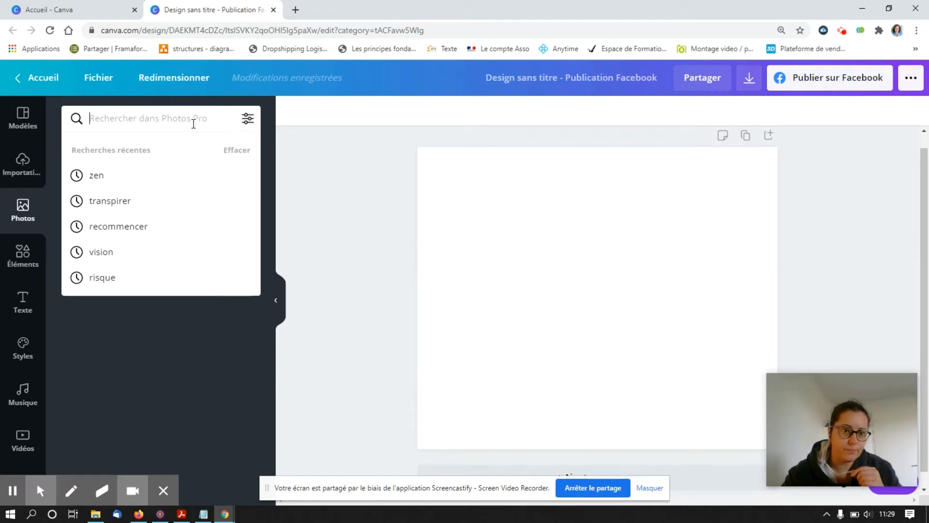
{"action": "left_click", "coordinate": [98, 177]}
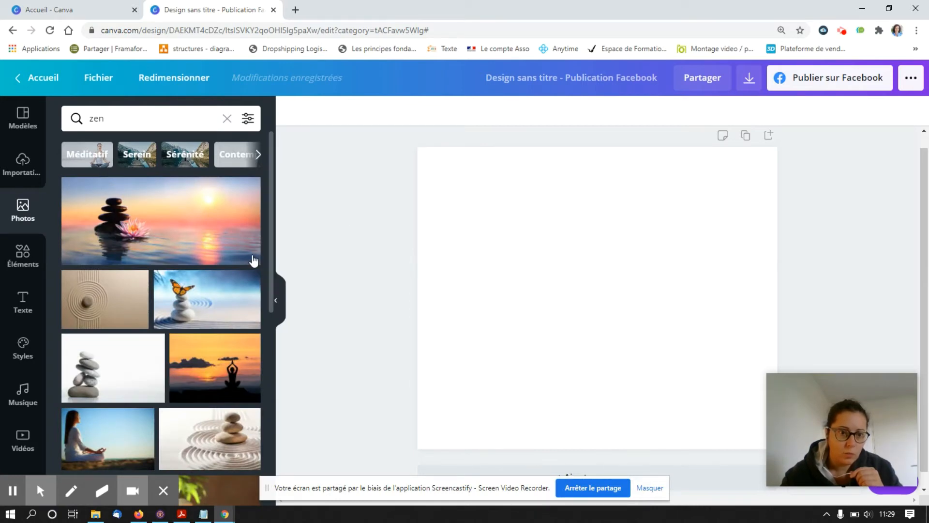
{"action": "left_click", "coordinate": [272, 225]}
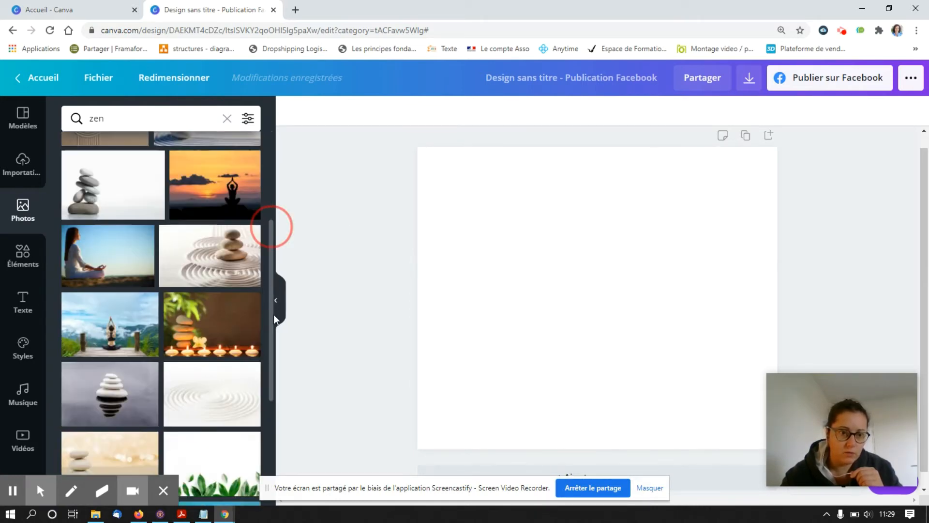
{"action": "left_click", "coordinate": [105, 324]}
{"action": "left_click_drag", "start_coordinate": [104, 325], "coordinate": [420, 293]}
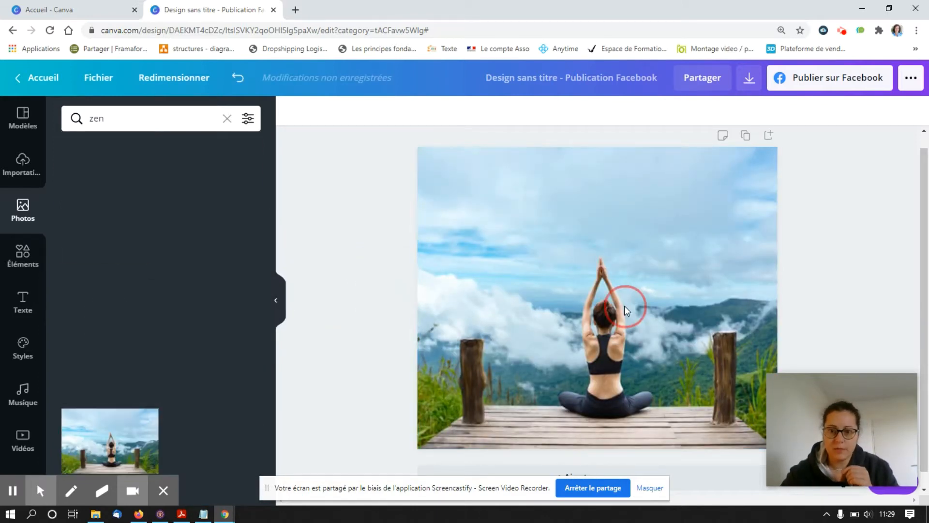
Step: Shift the background photo slightly to the left within its crop frame
{"action": "double_click", "coordinate": [603, 303]}
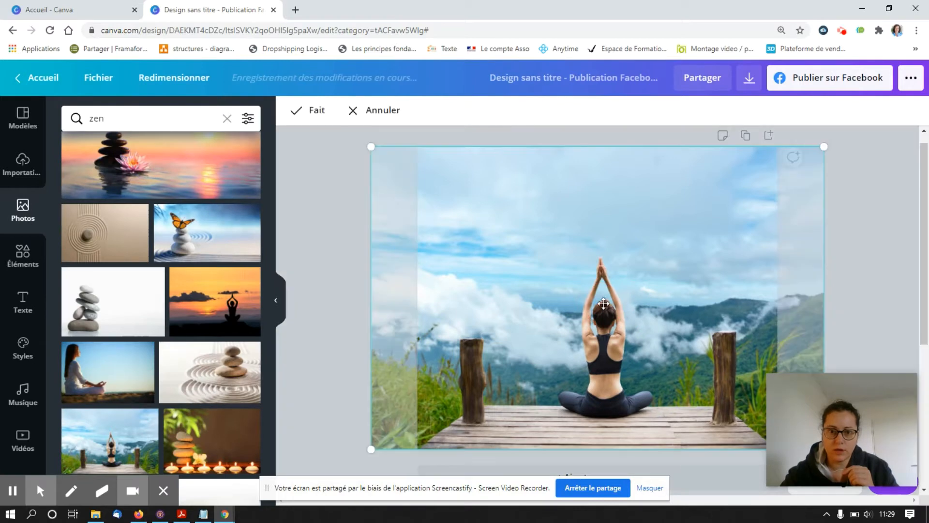
{"action": "mouse_move", "coordinate": [582, 302]}
{"action": "left_mouse_down"}
{"action": "mouse_move", "coordinate": [548, 299]}
{"action": "mouse_move", "coordinate": [589, 299]}
{"action": "left_mouse_up"}
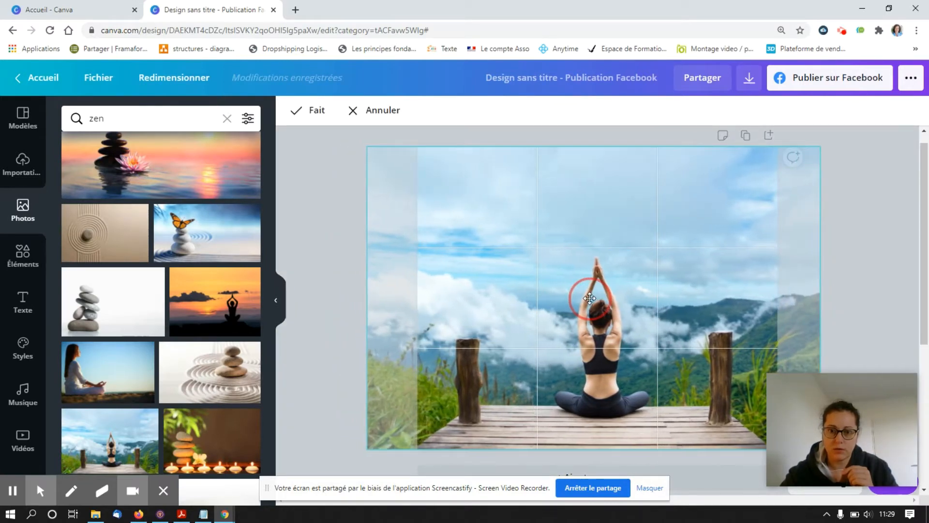
{"action": "left_click", "coordinate": [335, 245]}
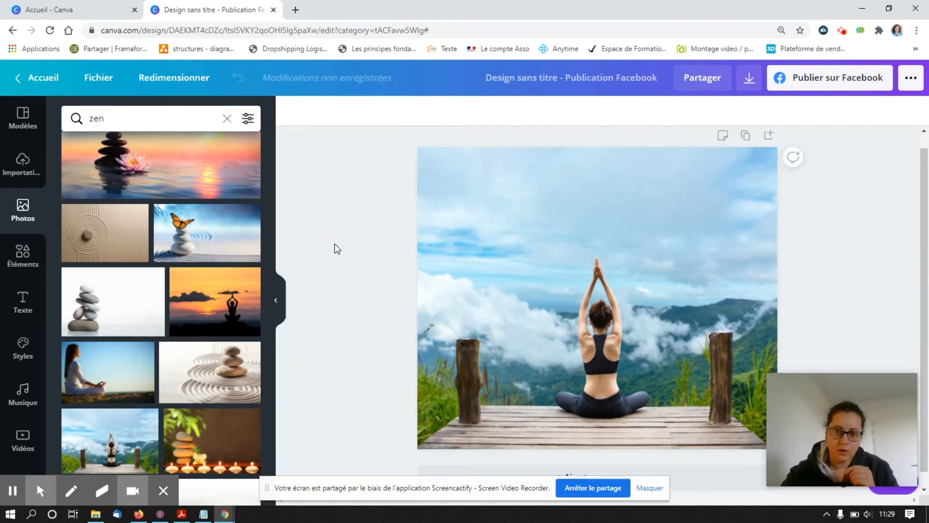
Step: Add a title text box to the page and copy the first Benjamin Franklin quote from le calendrier perpetuel.pdf in Acrobat Reader
{"action": "left_click", "coordinate": [23, 308]}
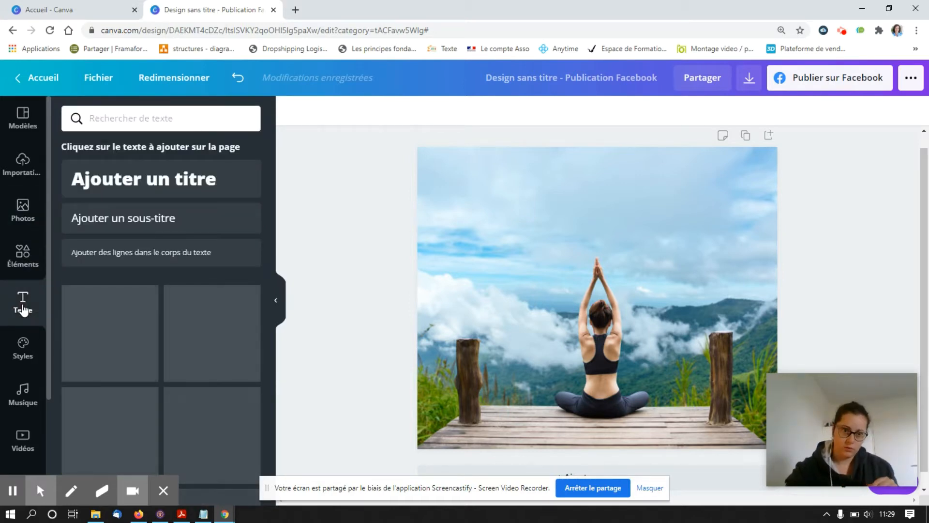
{"action": "left_click", "coordinate": [168, 187]}
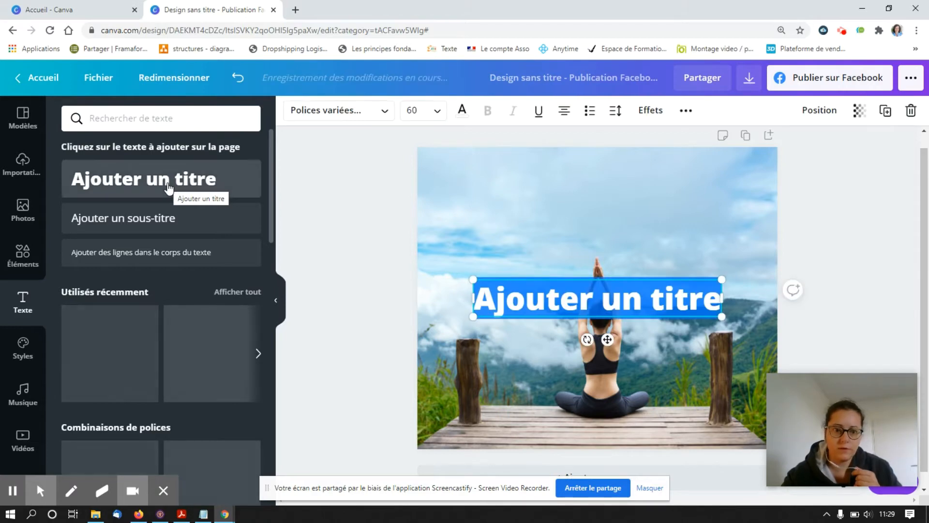
{"action": "mouse_move", "coordinate": [182, 514]}
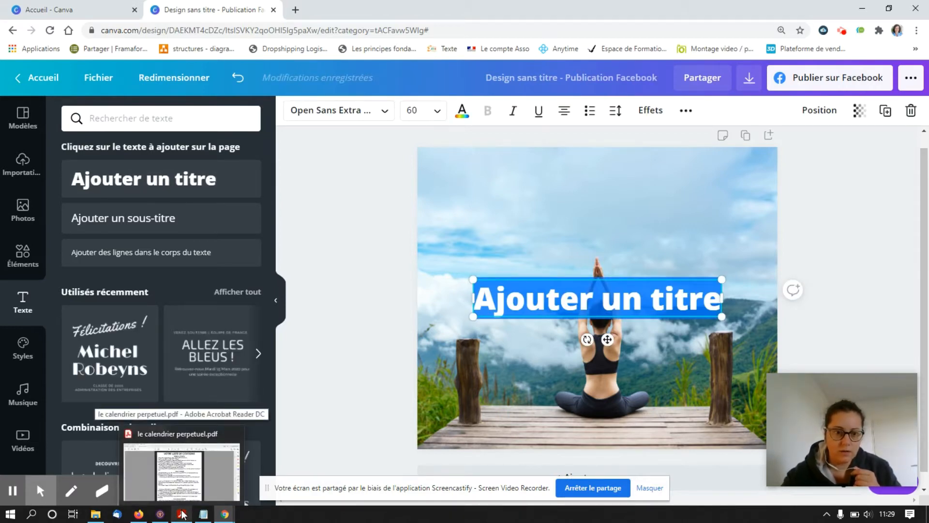
{"action": "left_click", "coordinate": [184, 488]}
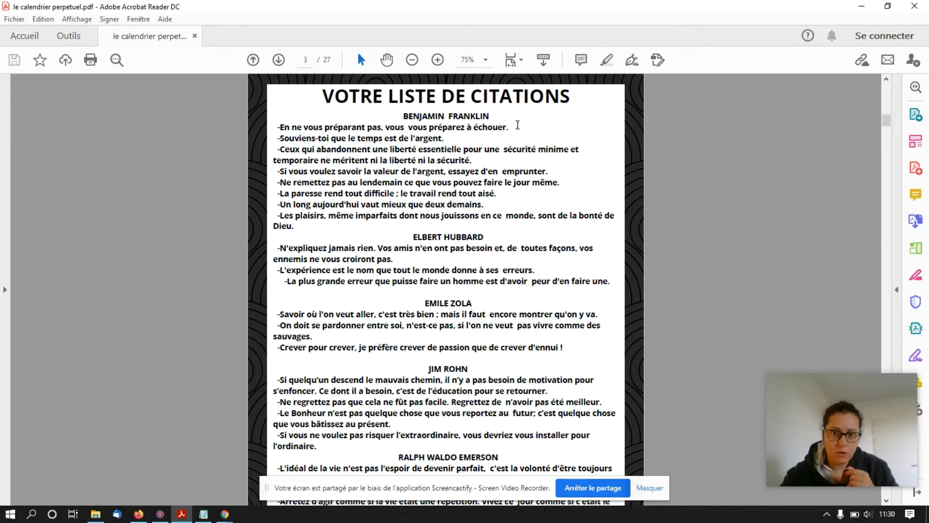
{"action": "left_click_drag", "start_coordinate": [513, 126], "coordinate": [279, 121]}
{"action": "key", "text": "ctrl+c"}
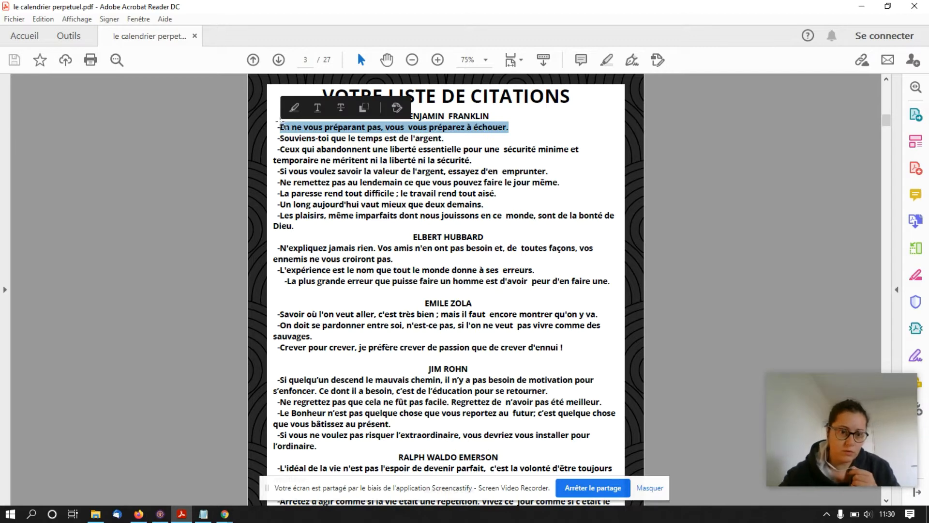
Step: Return to the Canva design and replace the title placeholder with the quote "En ne vous préparant pas, vous vous préparez à échouer."
{"action": "mouse_move", "coordinate": [225, 514]}
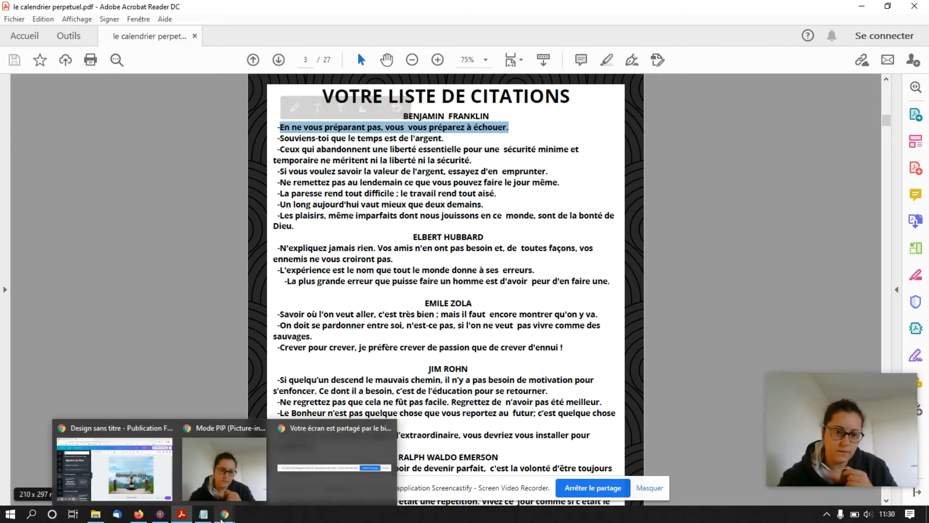
{"action": "left_click", "coordinate": [127, 477]}
{"action": "left_click", "coordinate": [571, 313]}
{"action": "double_click", "coordinate": [572, 312]}
{"action": "triple_click", "coordinate": [571, 312]}
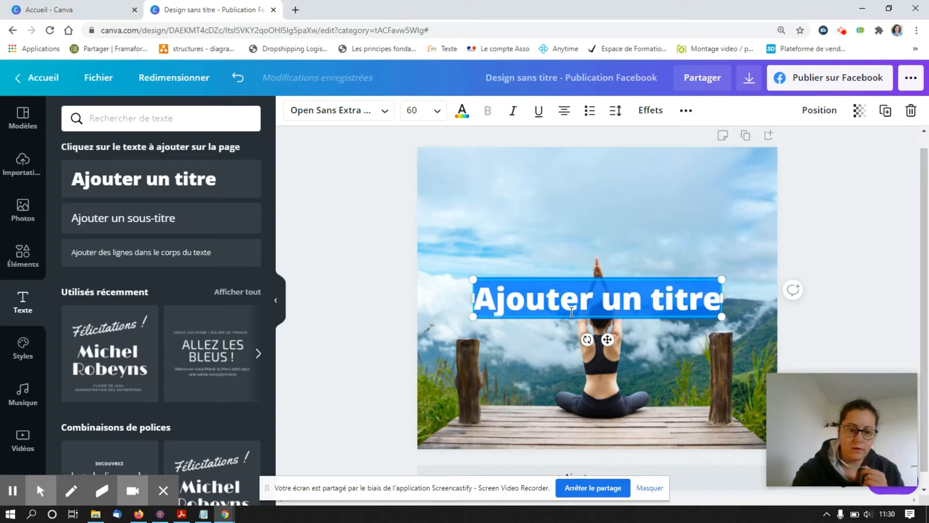
{"action": "key", "text": "ctrl+v"}
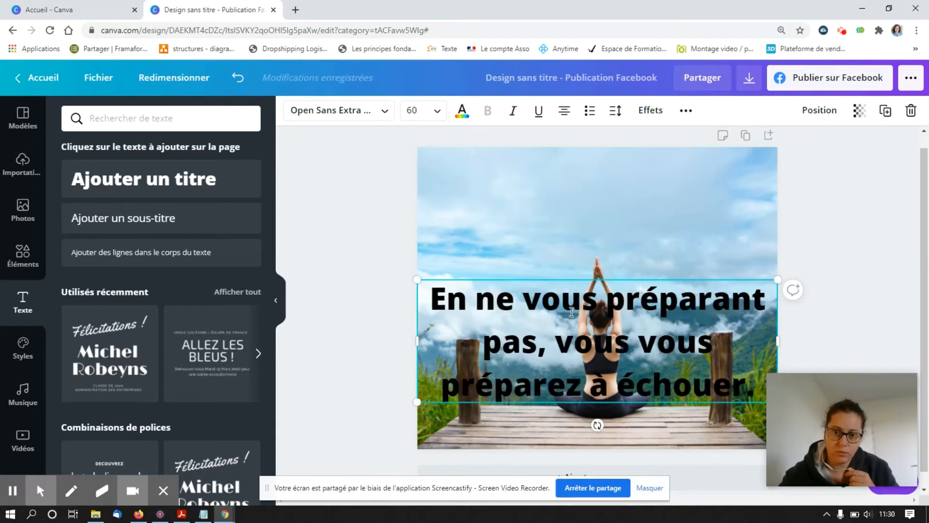
Step: Move the quote into the sky above the woman, shrink it to about size 40,7 and center it horizontally
{"action": "left_click", "coordinate": [590, 334]}
{"action": "left_click_drag", "start_coordinate": [596, 333], "coordinate": [595, 242]}
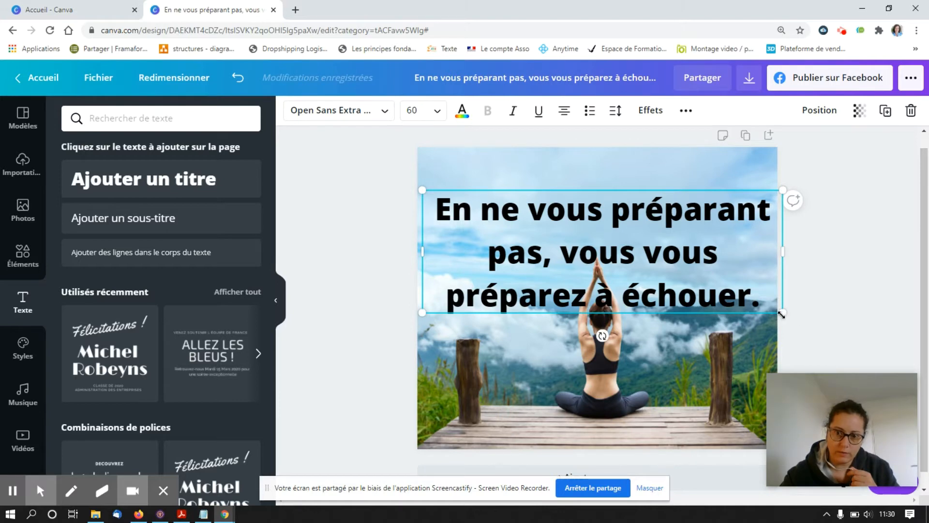
{"action": "left_click_drag", "start_coordinate": [782, 314], "coordinate": [666, 267]}
{"action": "left_click_drag", "start_coordinate": [558, 235], "coordinate": [604, 237]}
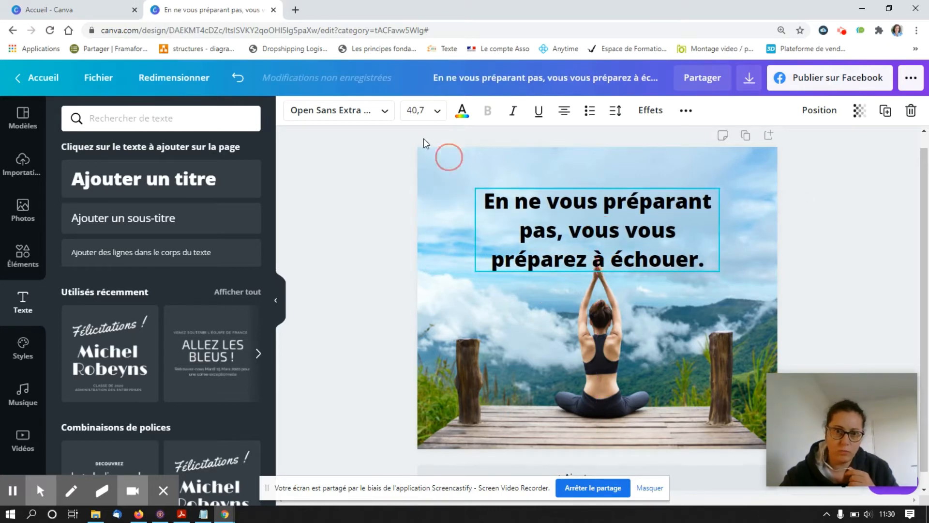
Step: Set the quote's font to Playlist Script, resize it to two lines at about size 46,6 and center it above the woman
{"action": "left_click", "coordinate": [385, 118]}
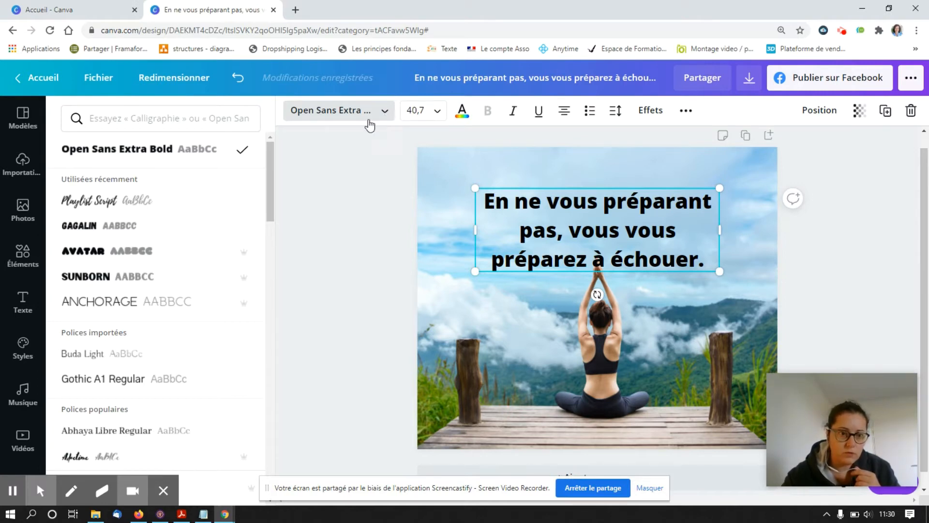
{"action": "left_click", "coordinate": [92, 200]}
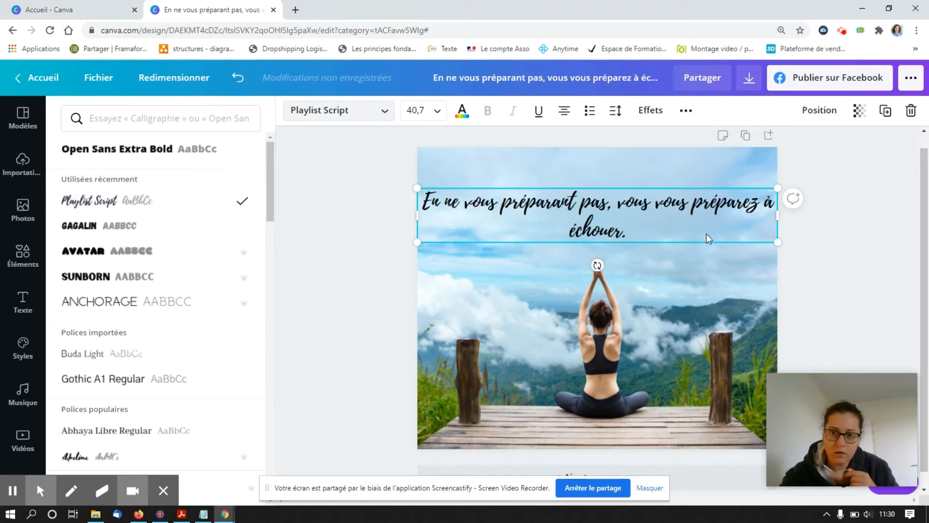
{"action": "left_click_drag", "start_coordinate": [777, 215], "coordinate": [622, 213]}
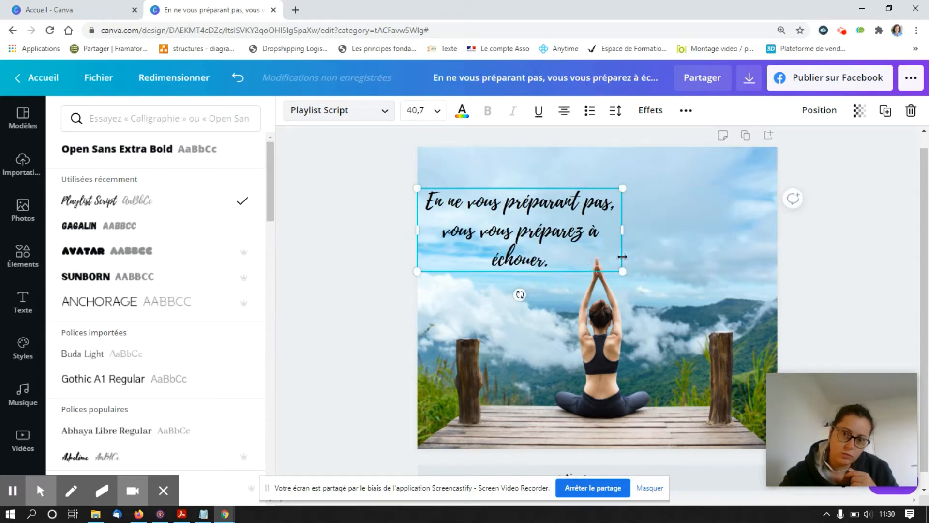
{"action": "left_click_drag", "start_coordinate": [623, 230], "coordinate": [636, 229]}
{"action": "left_click_drag", "start_coordinate": [636, 229], "coordinate": [661, 257]}
{"action": "left_click_drag", "start_coordinate": [540, 221], "coordinate": [592, 226]}
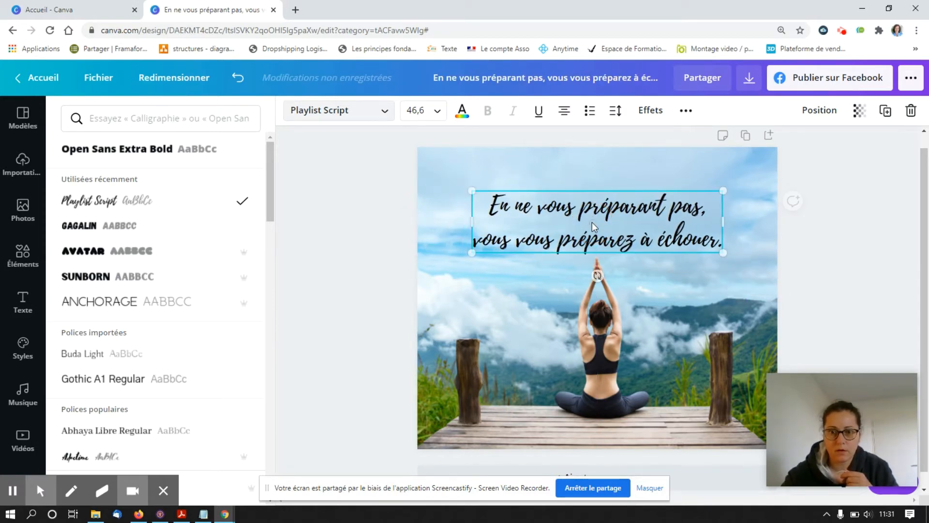
{"action": "left_click", "coordinate": [616, 306]}
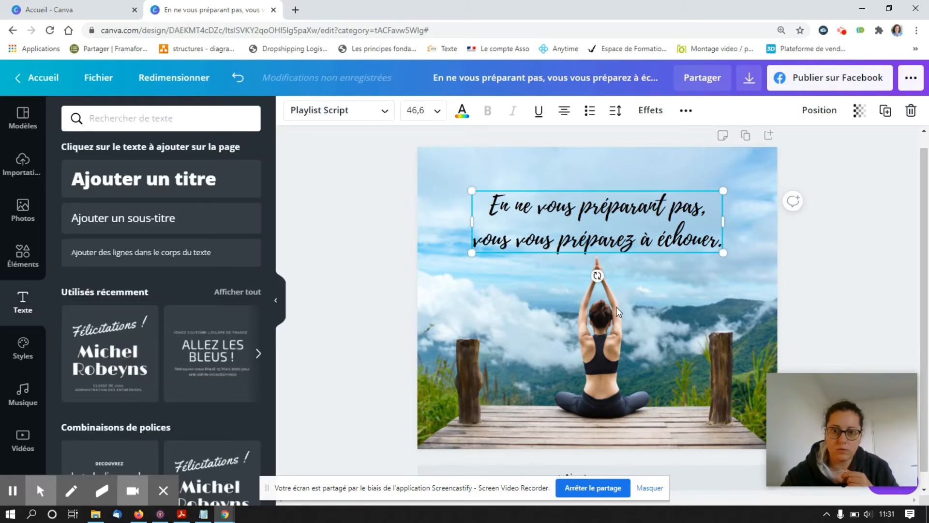
{"action": "left_click", "coordinate": [617, 306]}
Step: Add a subtitle text box to the page and copy the author name BENJAMIN FRANKLIN from the quotes PDF in Acrobat Reader
{"action": "left_click", "coordinate": [150, 221]}
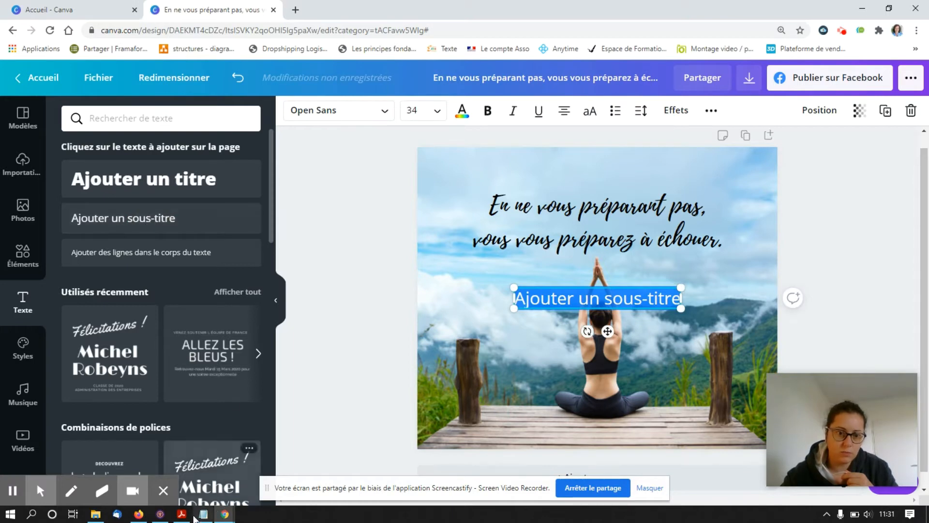
{"action": "mouse_move", "coordinate": [182, 516]}
{"action": "left_click", "coordinate": [177, 482]}
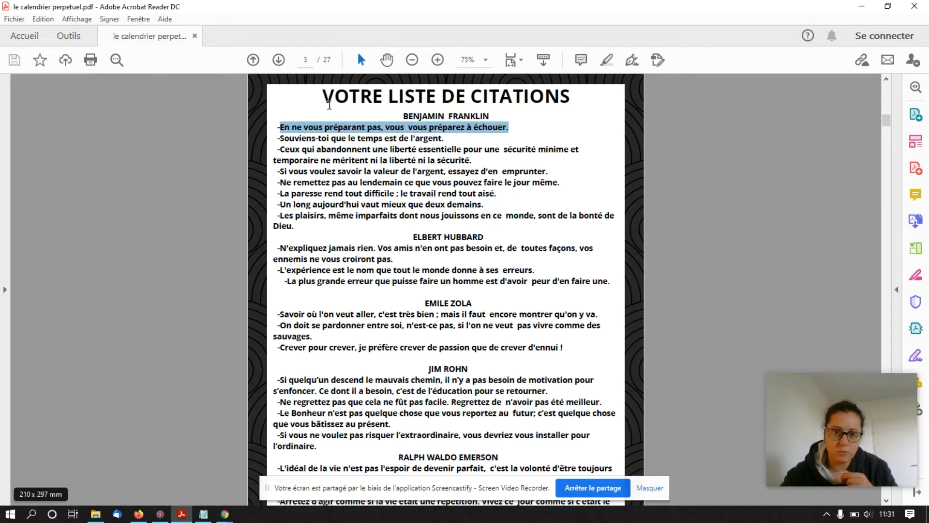
{"action": "left_click_drag", "start_coordinate": [494, 116], "coordinate": [426, 116]}
{"action": "key", "text": "ctrl+c"}
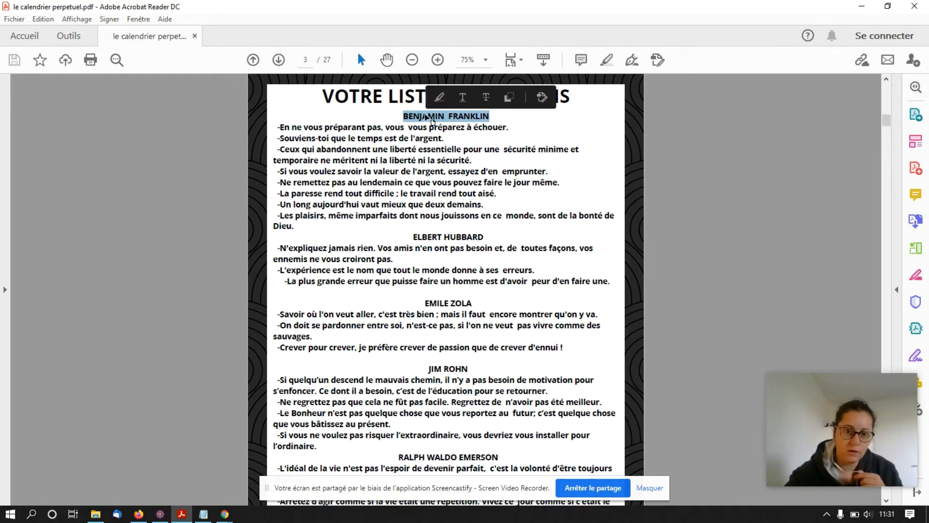
Step: Switch back to the Canva design and replace the subtitle placeholder with BENJAMIN FRANKLIN
{"action": "left_click", "coordinate": [229, 512]}
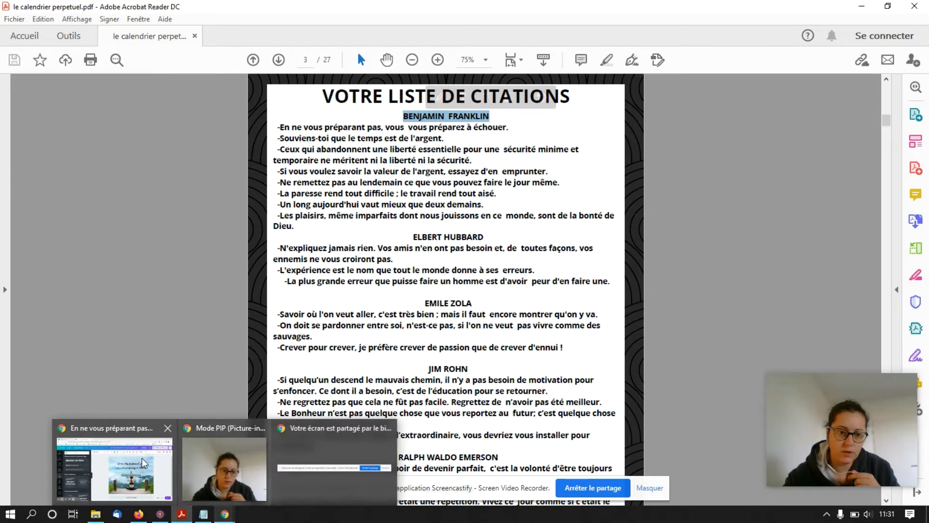
{"action": "left_click", "coordinate": [220, 488]}
{"action": "left_click", "coordinate": [604, 299]}
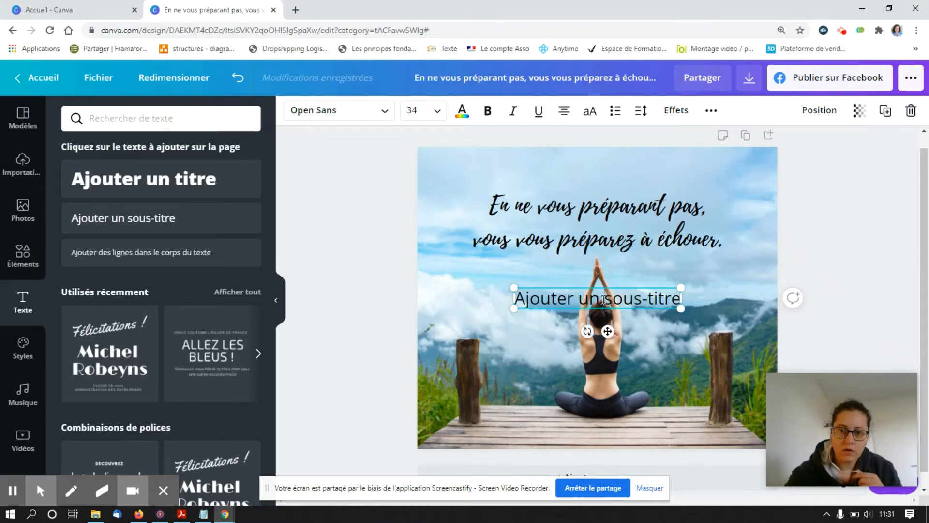
{"action": "triple_click", "coordinate": [604, 300]}
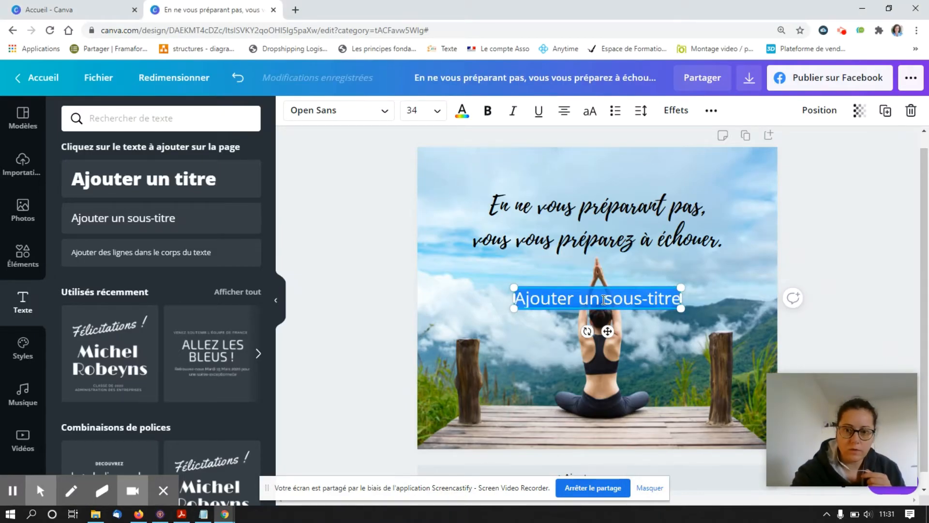
{"action": "key", "text": "ctrl+v"}
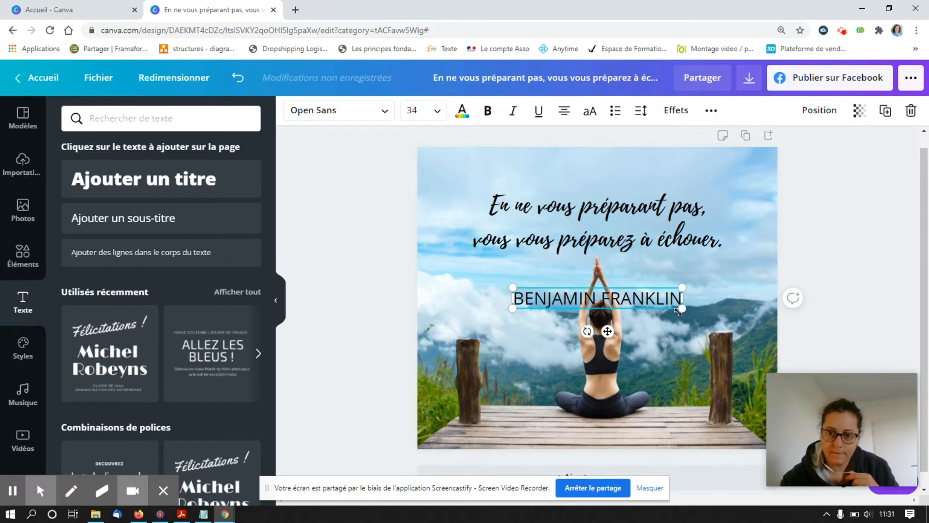
Step: Shrink the author name to about size 19,9 and place it just below the right end of the quote
{"action": "left_click_drag", "start_coordinate": [679, 310], "coordinate": [613, 299]}
{"action": "left_click_drag", "start_coordinate": [572, 324], "coordinate": [687, 296]}
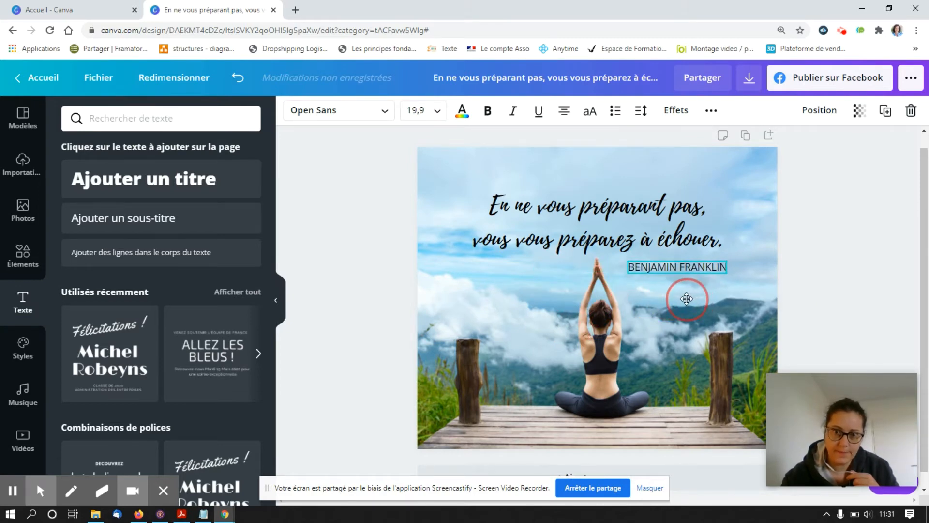
{"action": "left_click", "coordinate": [456, 296]}
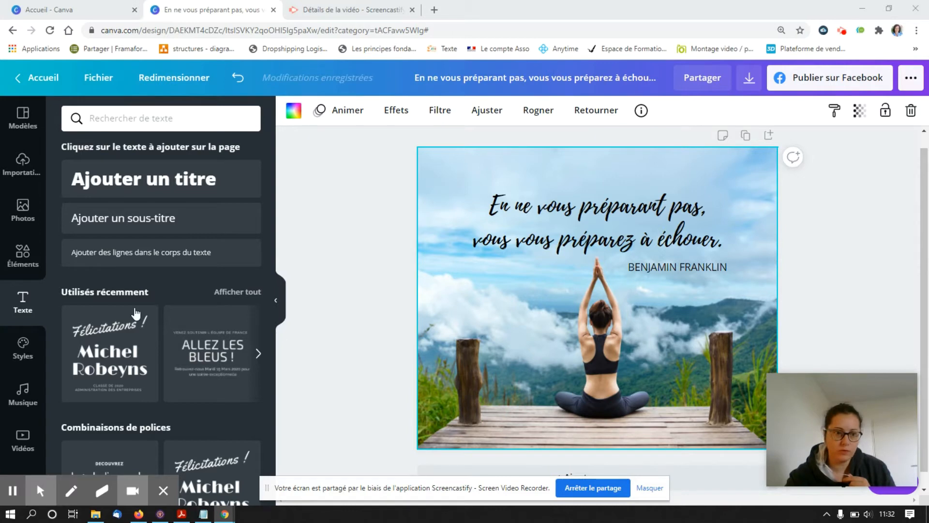
Step: Add a square shape and reshape it into a wide rectangle behind the quote and the author name
{"action": "left_click", "coordinate": [21, 258]}
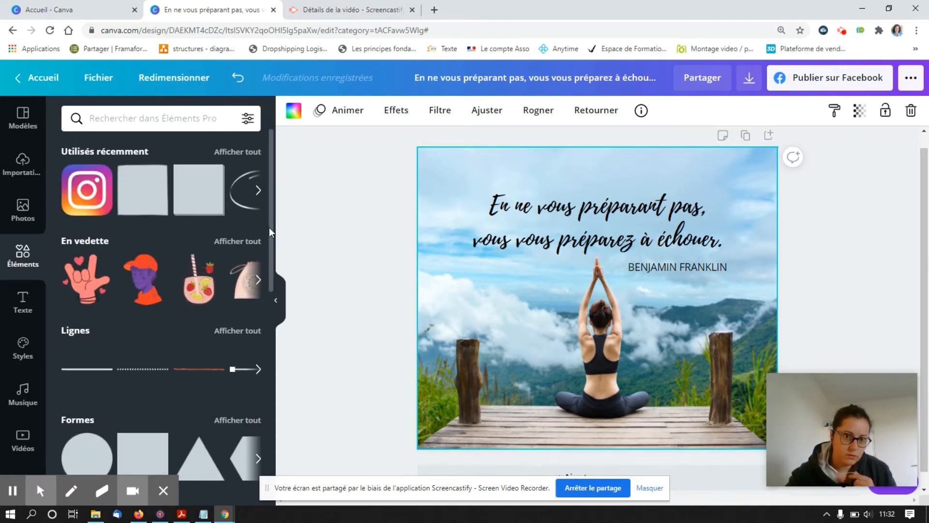
{"action": "left_click_drag", "start_coordinate": [271, 228], "coordinate": [267, 306]}
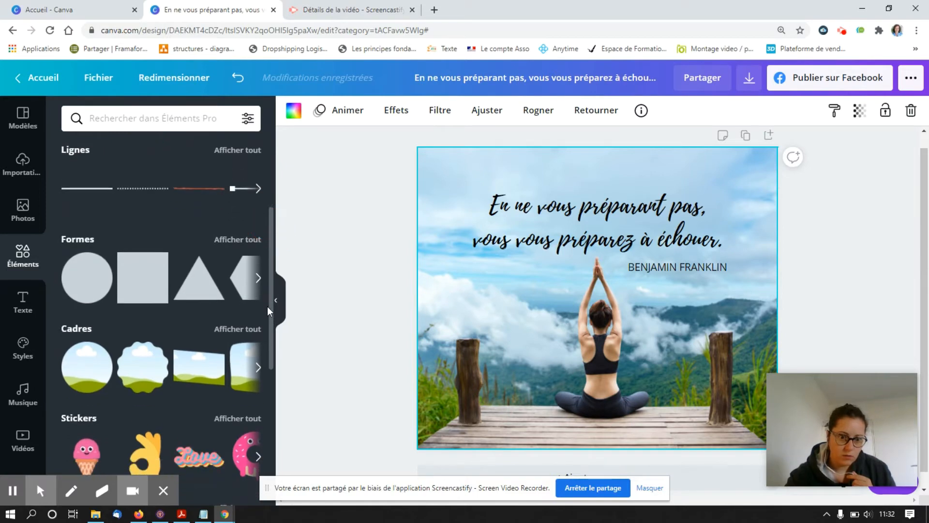
{"action": "left_click", "coordinate": [130, 287]}
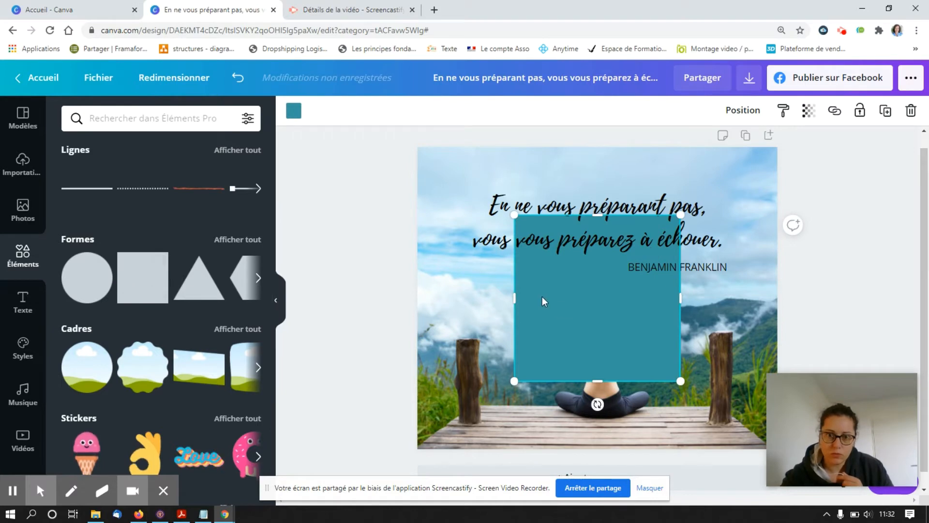
{"action": "left_click_drag", "start_coordinate": [563, 305], "coordinate": [523, 207]}
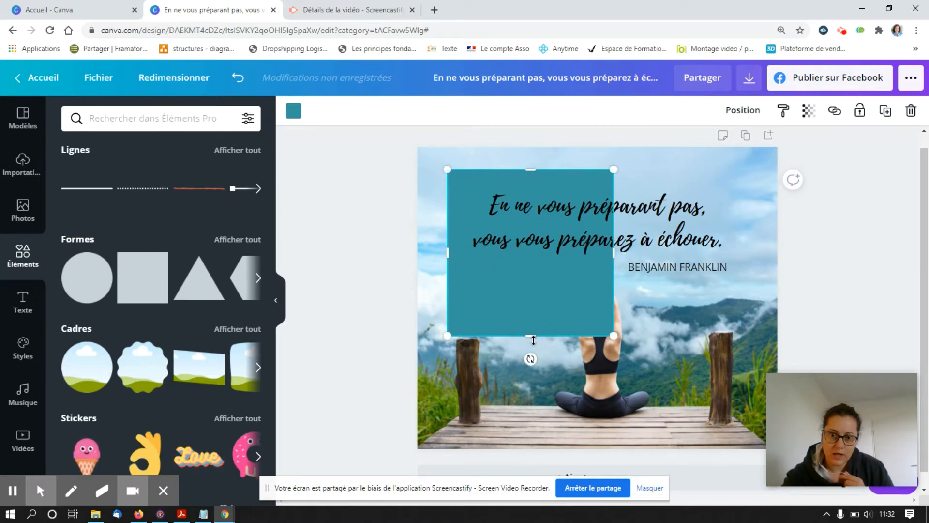
{"action": "left_click_drag", "start_coordinate": [531, 335], "coordinate": [530, 285]}
{"action": "left_click_drag", "start_coordinate": [613, 226], "coordinate": [747, 230]}
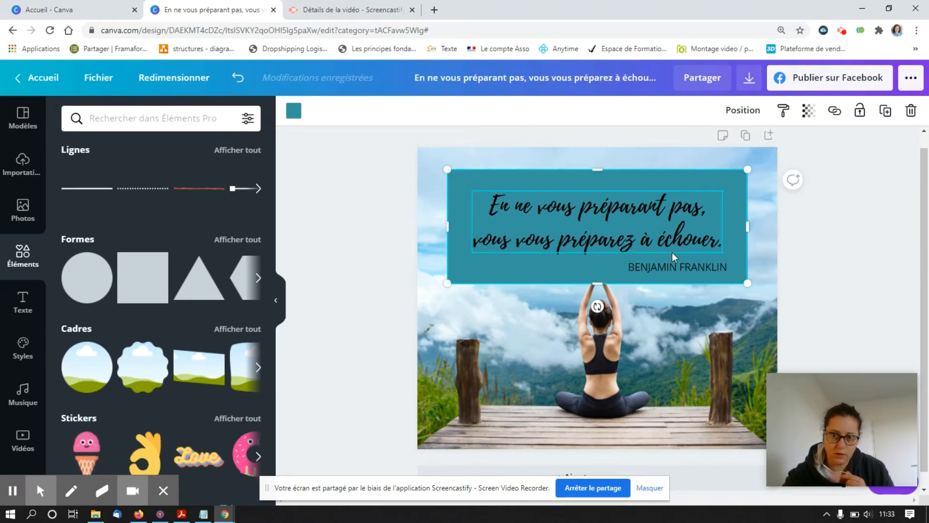
Step: Bring the rectangle forward one level over the quote, and send it back one level behind it
{"action": "right_click", "coordinate": [463, 185]}
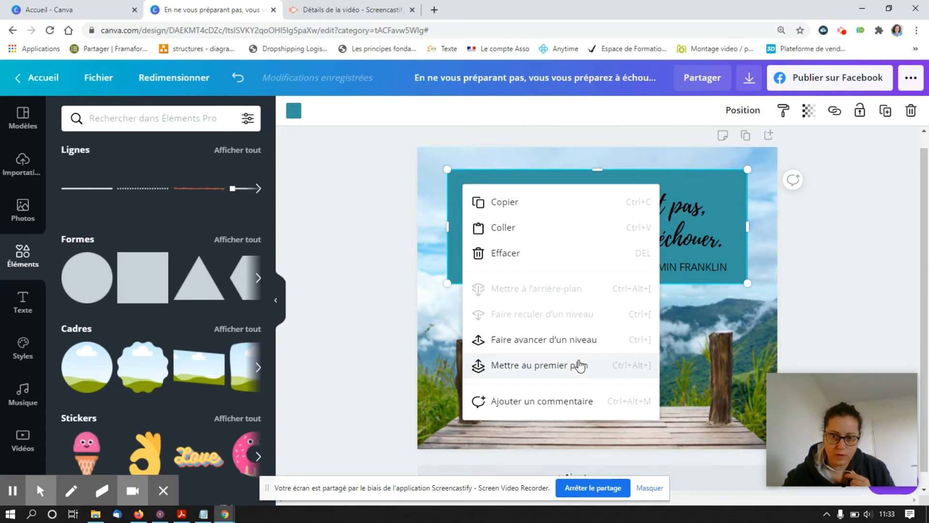
{"action": "left_click", "coordinate": [557, 347]}
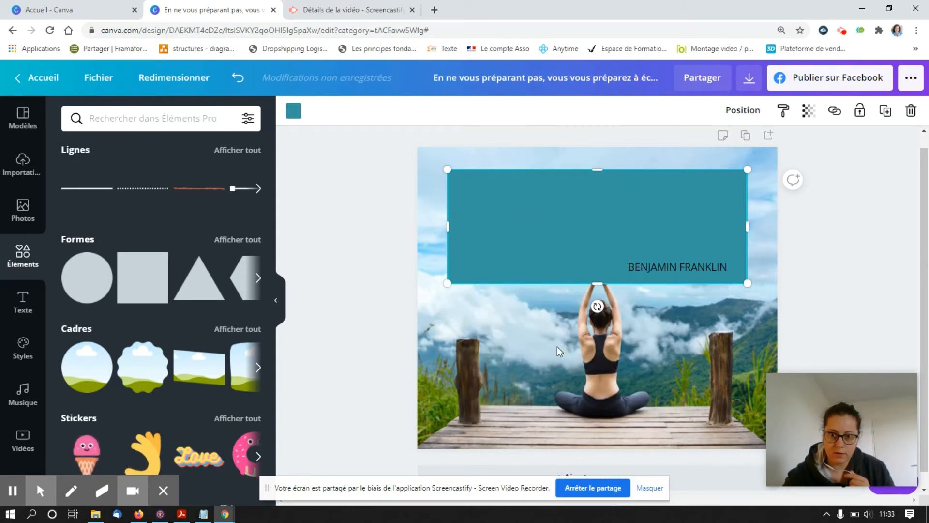
{"action": "left_click", "coordinate": [469, 232]}
{"action": "right_click", "coordinate": [470, 233]}
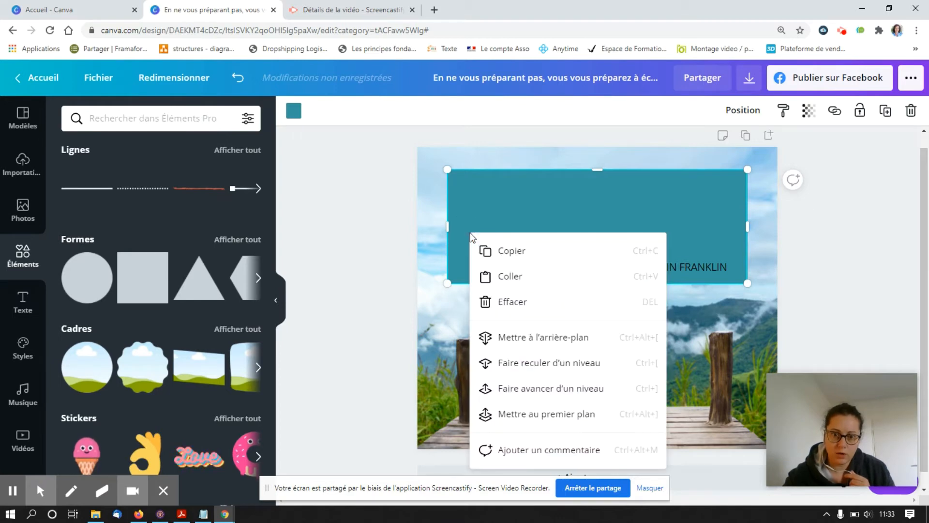
{"action": "left_click", "coordinate": [526, 366]}
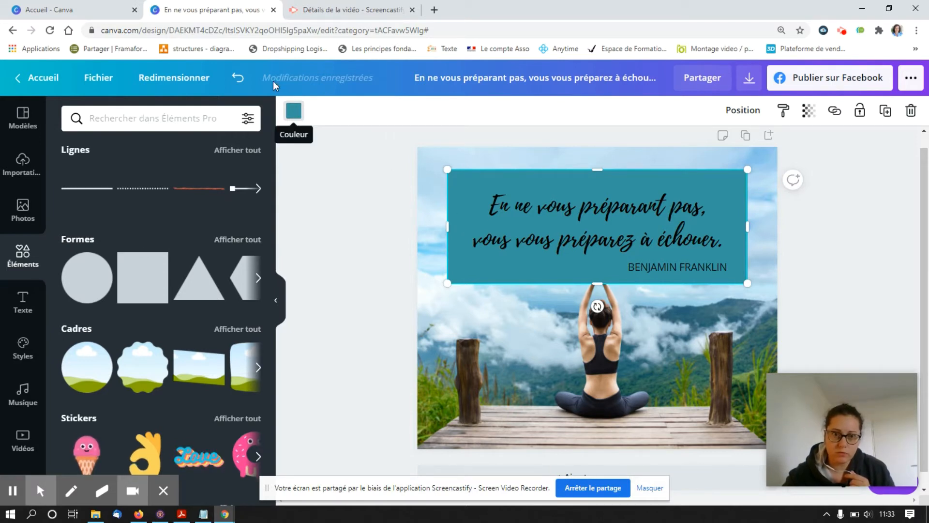
Step: Fill the rectangle with the light blue from the photo colors and reduce its opacity so the sky shows through
{"action": "left_click", "coordinate": [295, 114]}
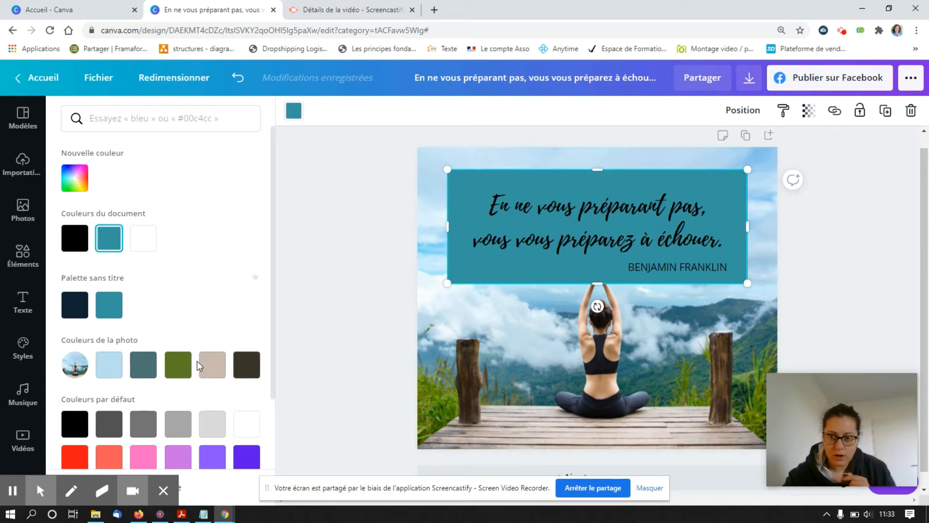
{"action": "left_click", "coordinate": [110, 377]}
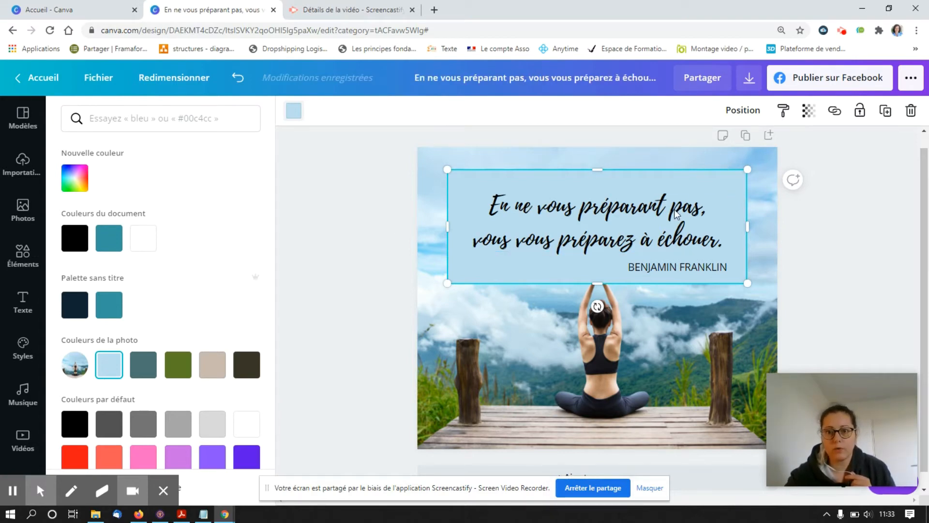
{"action": "left_click", "coordinate": [811, 116]}
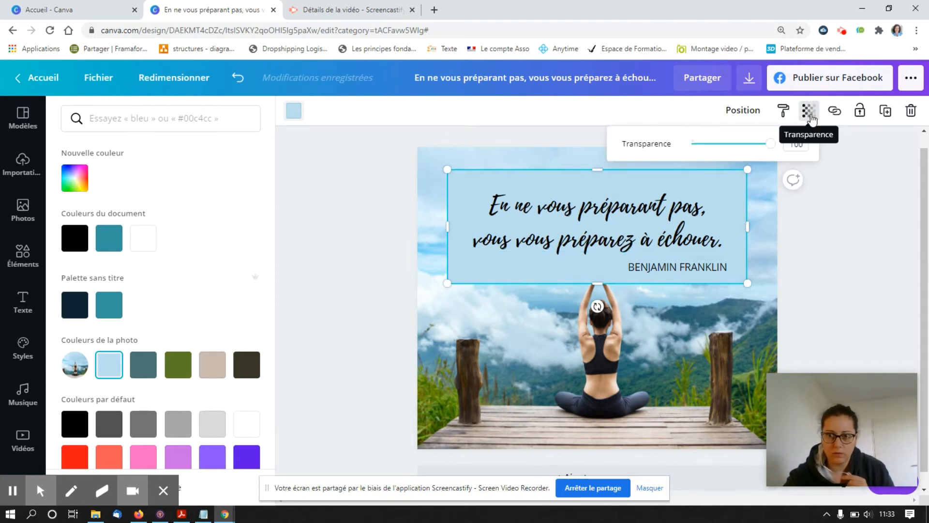
{"action": "left_click", "coordinate": [771, 144]}
{"action": "left_click_drag", "start_coordinate": [758, 152], "coordinate": [722, 153]}
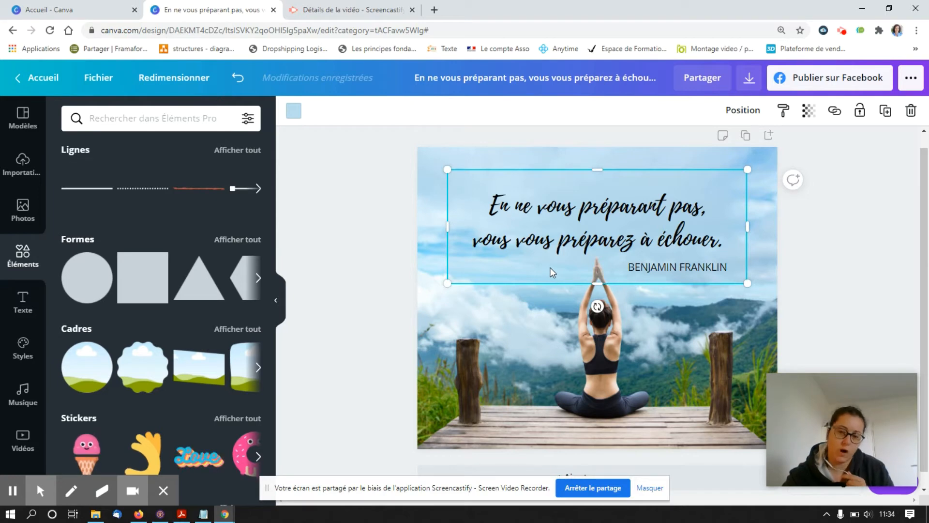
Step: Change the text color of the quote and the author name to the dark brown from the photo colors
{"action": "left_click", "coordinate": [563, 239]}
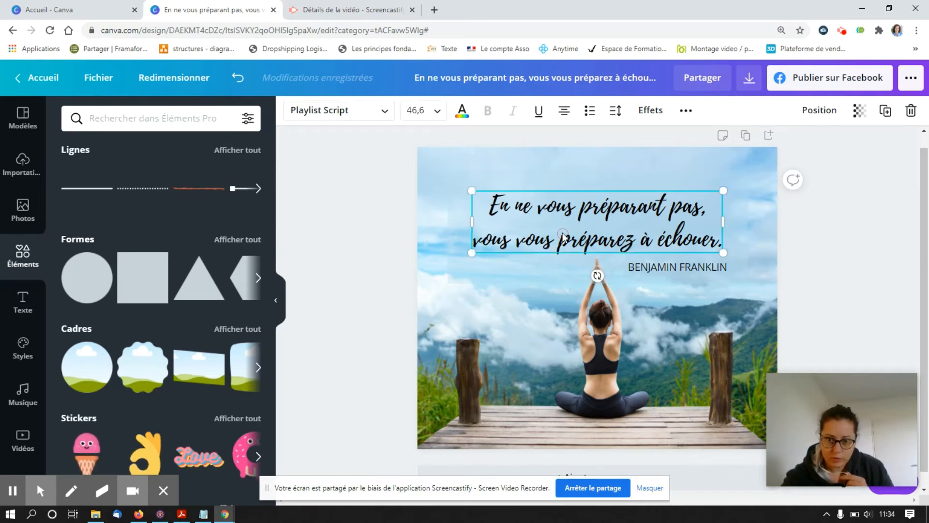
{"action": "left_click", "coordinate": [462, 120]}
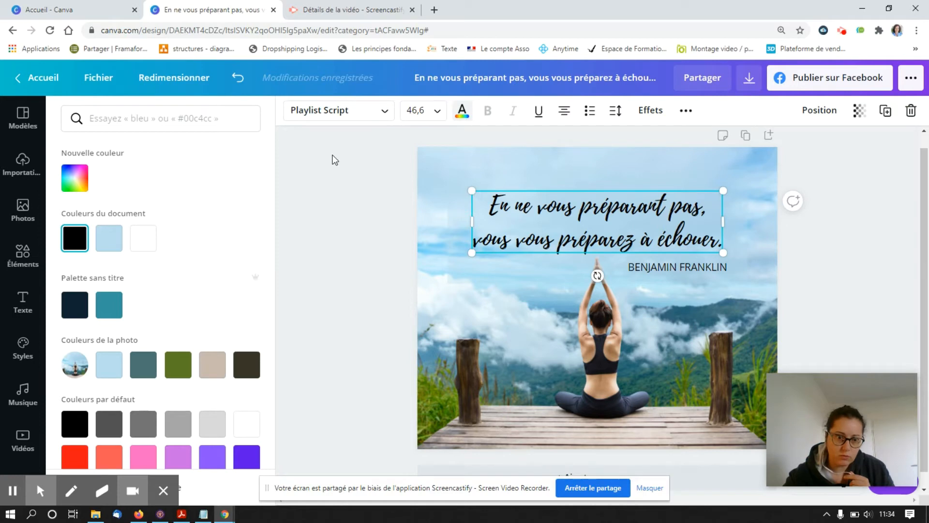
{"action": "left_click", "coordinate": [185, 363]}
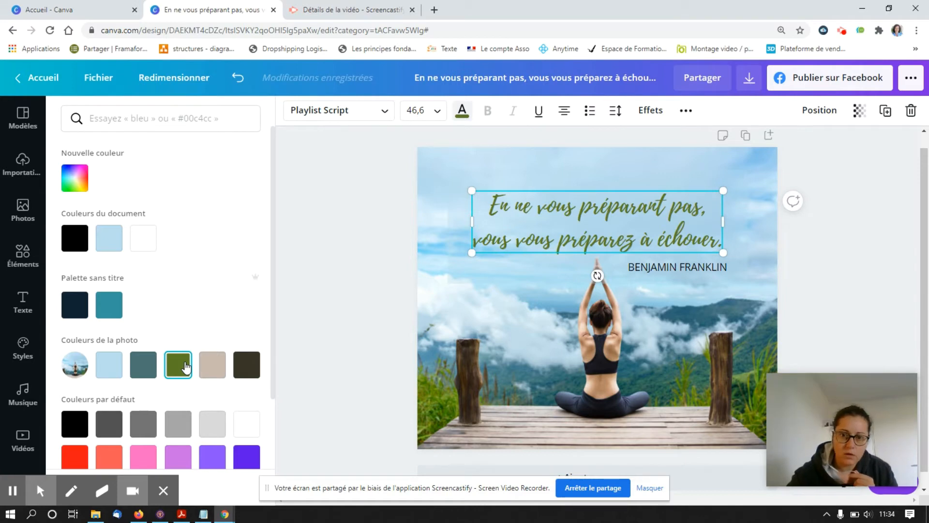
{"action": "left_click", "coordinate": [246, 365]}
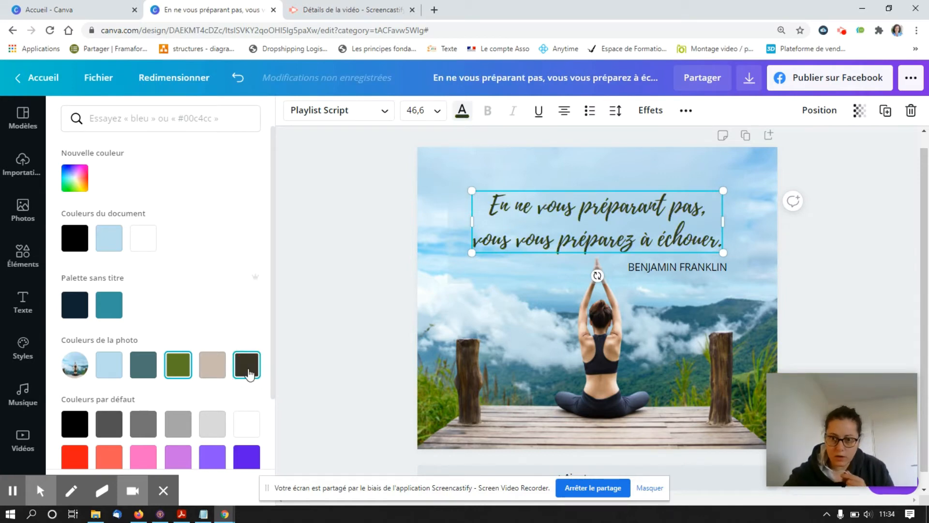
{"action": "left_click", "coordinate": [665, 270]}
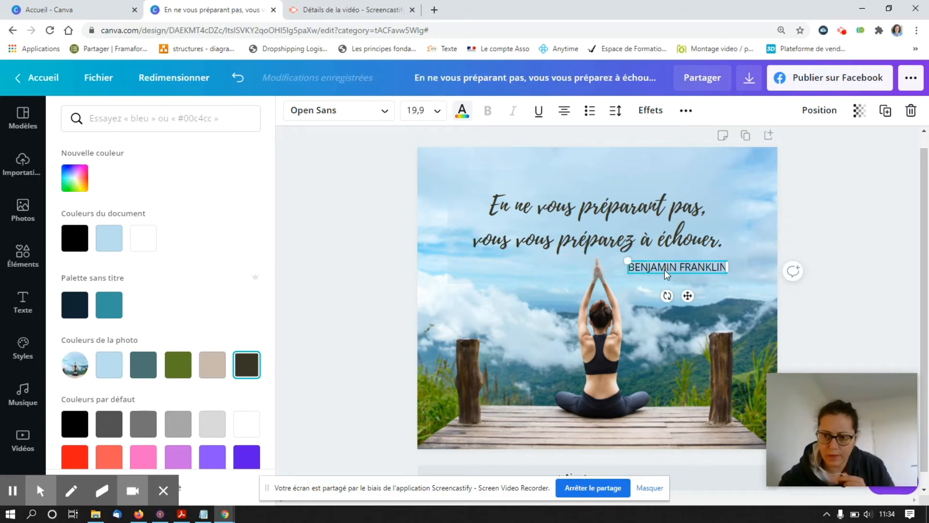
{"action": "left_click", "coordinate": [254, 367]}
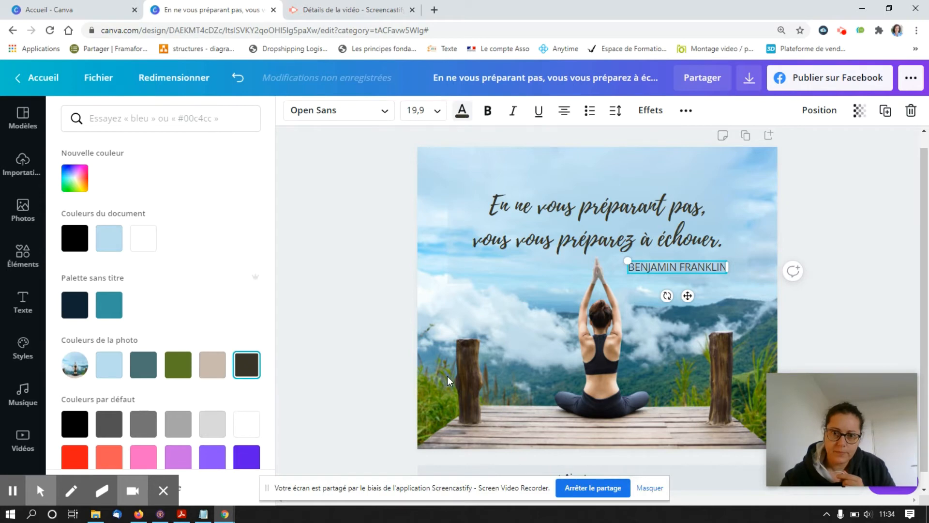
{"action": "key", "text": "Escape"}
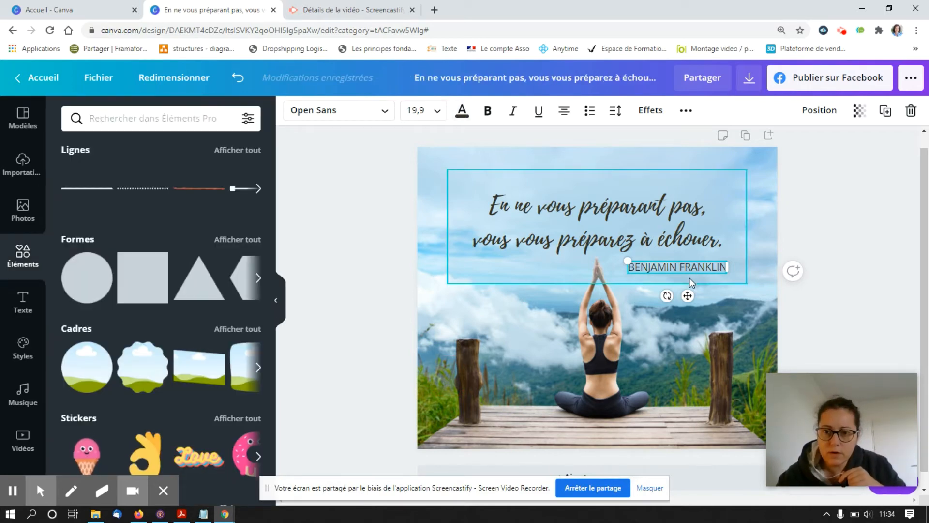
{"action": "left_click", "coordinate": [762, 291]}
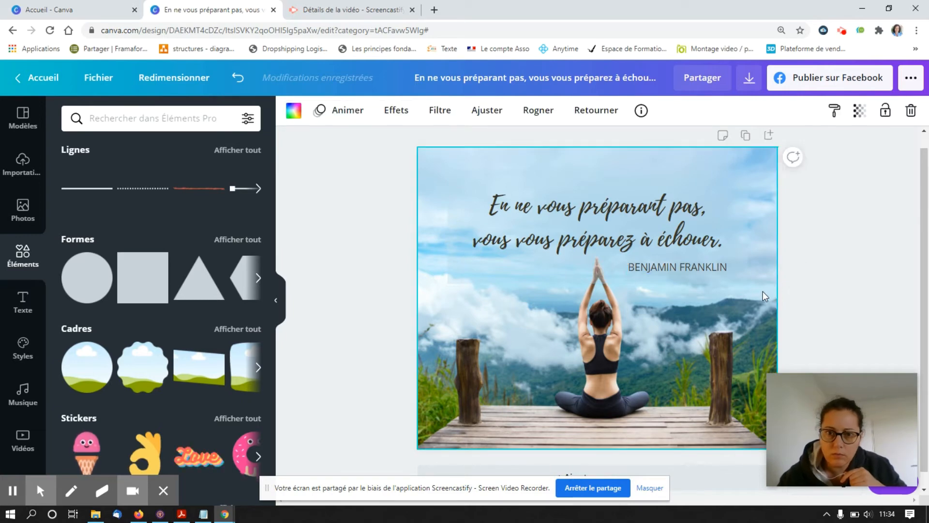
Step: Change the transparent rectangle's fill to the light gray from the default colors
{"action": "left_click", "coordinate": [461, 200]}
{"action": "left_click", "coordinate": [294, 110]}
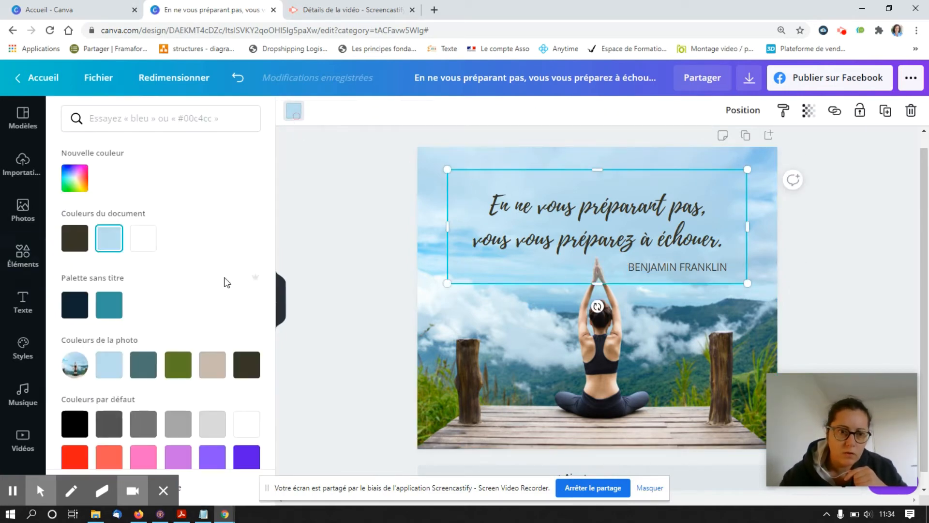
{"action": "left_click", "coordinate": [224, 424]}
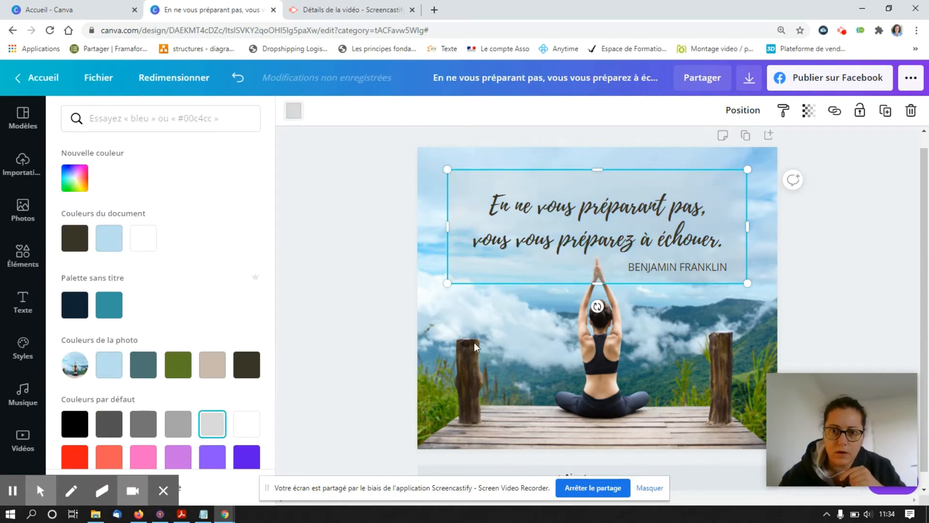
{"action": "key", "text": "Escape"}
{"action": "left_click", "coordinate": [536, 324]}
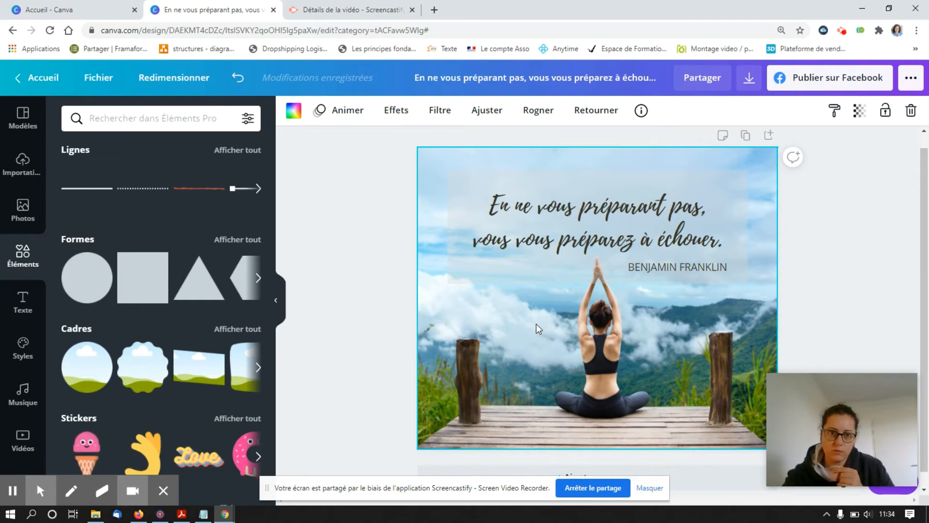
Step: Create a resized copy of the design in the Publication Instagram format (1080 × 1080 px)
{"action": "left_click", "coordinate": [176, 85]}
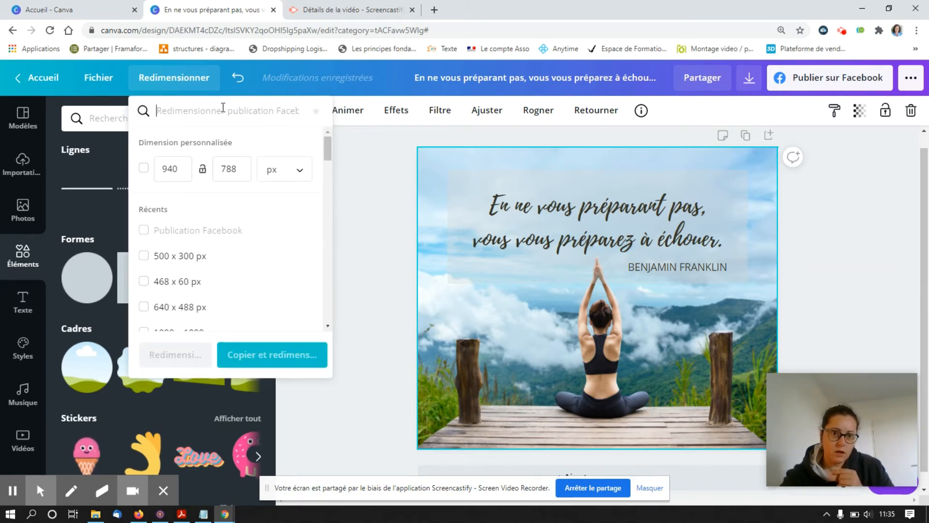
{"action": "type", "text": "in"}
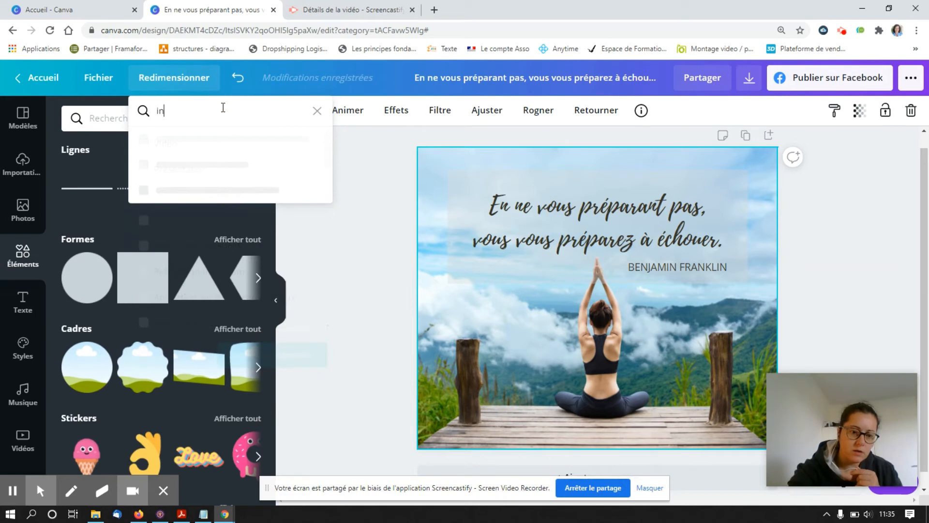
{"action": "type", "text": "stagram"}
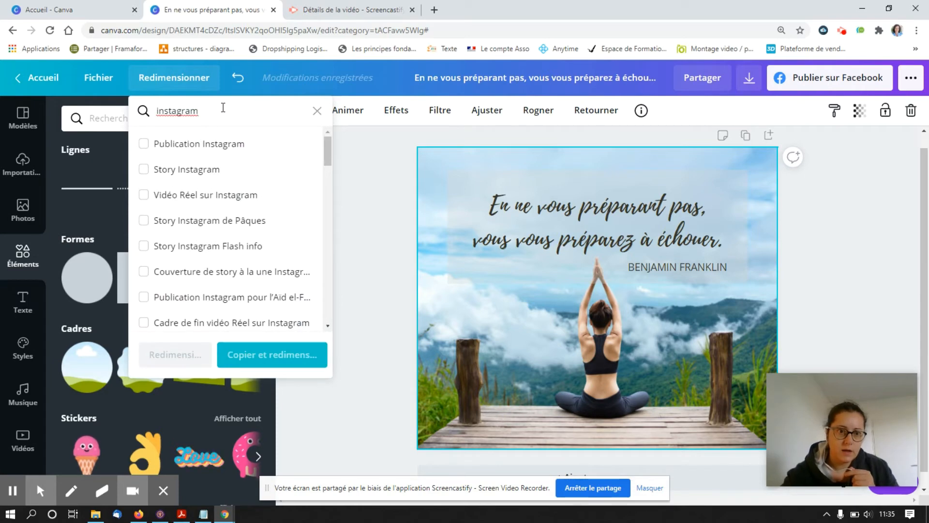
{"action": "left_click", "coordinate": [215, 147]}
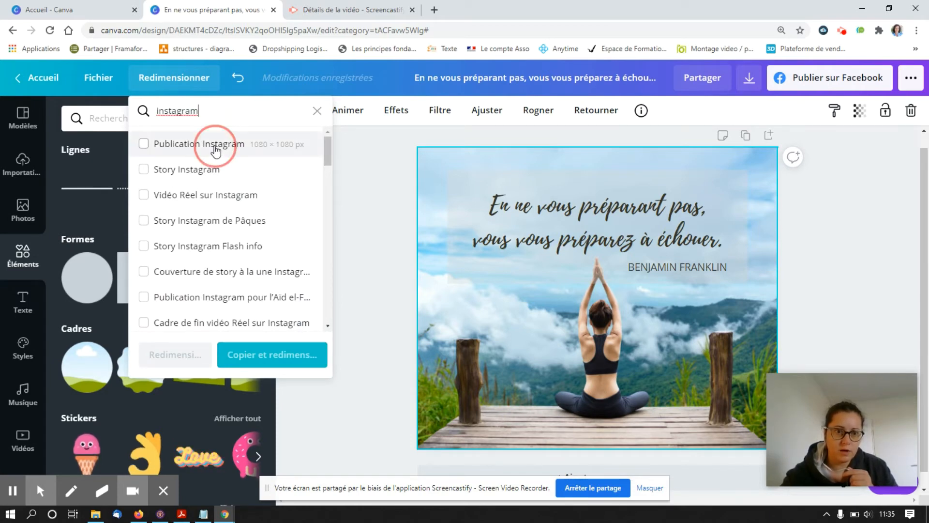
{"action": "left_click", "coordinate": [253, 356]}
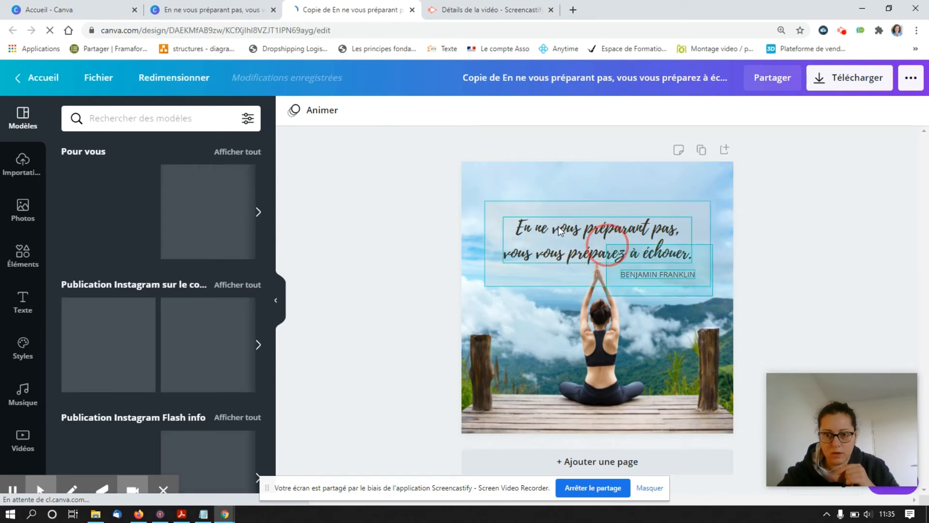
Step: Move the quote, author name and rectangle together slightly higher in the sky of the Instagram copy
{"action": "left_click", "coordinate": [515, 209]}
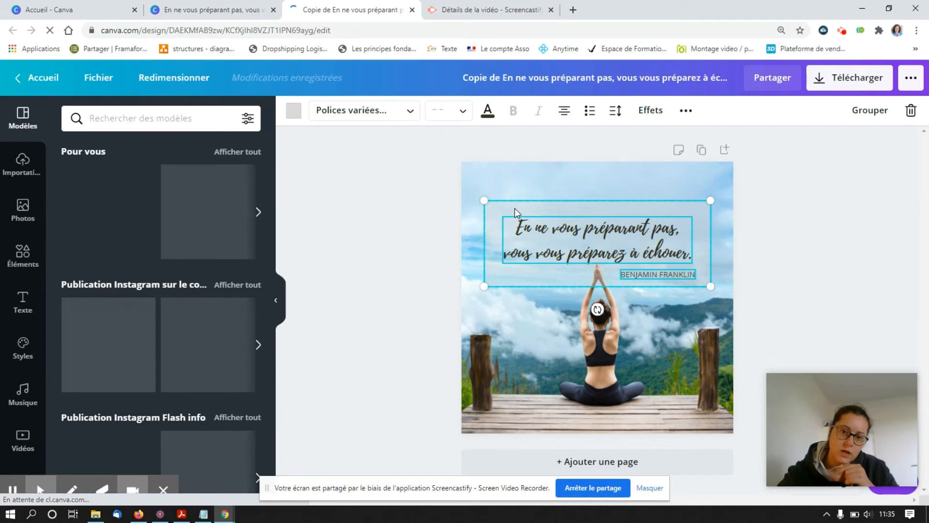
{"action": "left_click", "coordinate": [605, 239]}
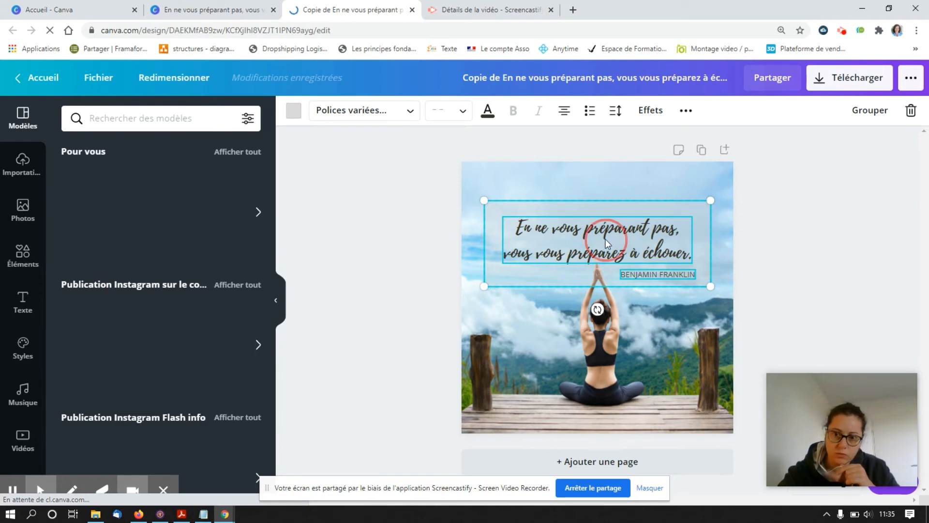
{"action": "left_click_drag", "start_coordinate": [604, 225], "coordinate": [604, 222]}
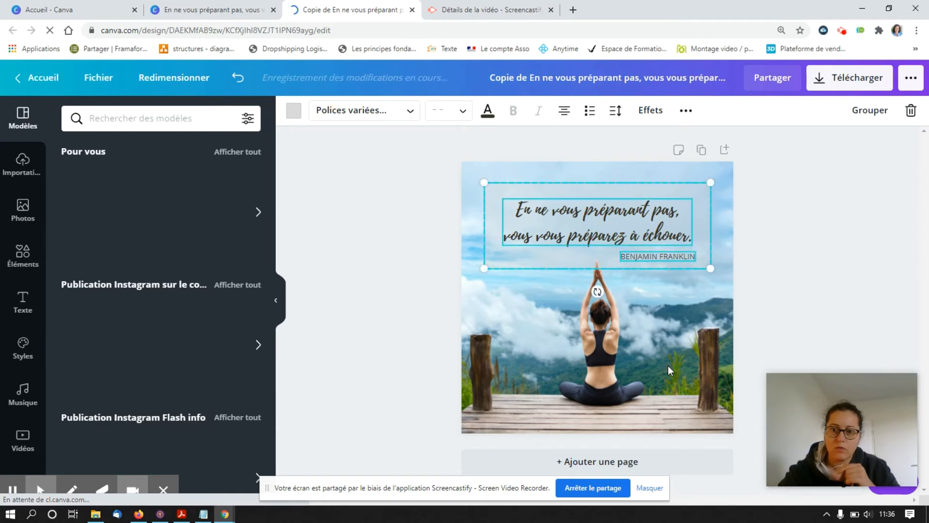
{"action": "left_click", "coordinate": [668, 365]}
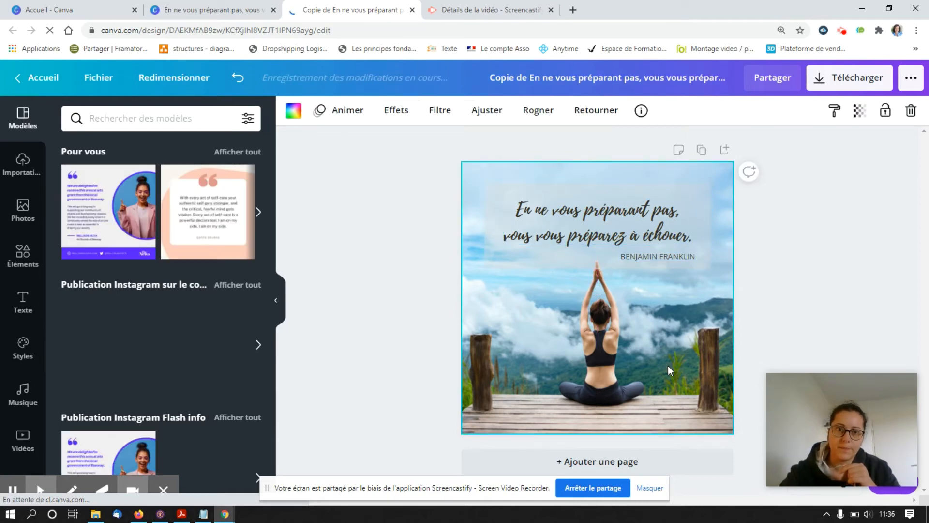
Step: Switch to the original Facebook design and duplicate its page
{"action": "left_click", "coordinate": [222, 6]}
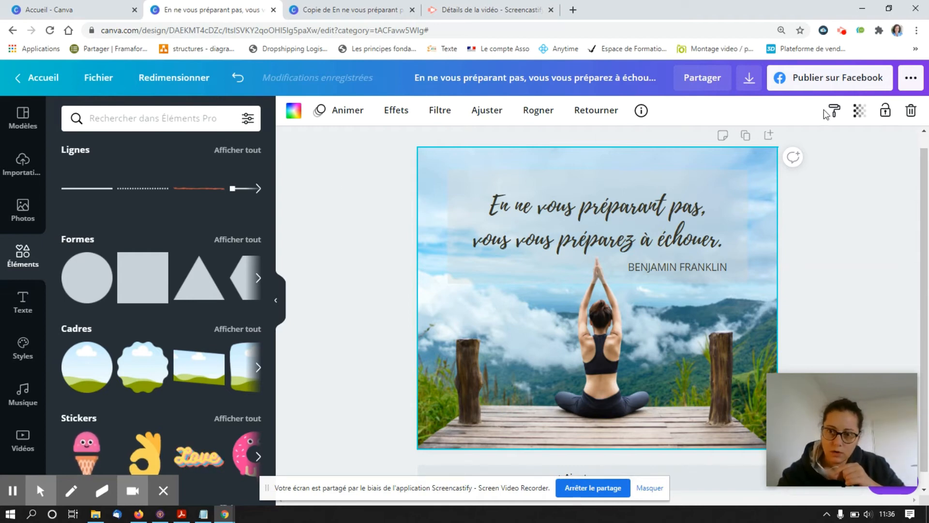
{"action": "left_click", "coordinate": [745, 136]}
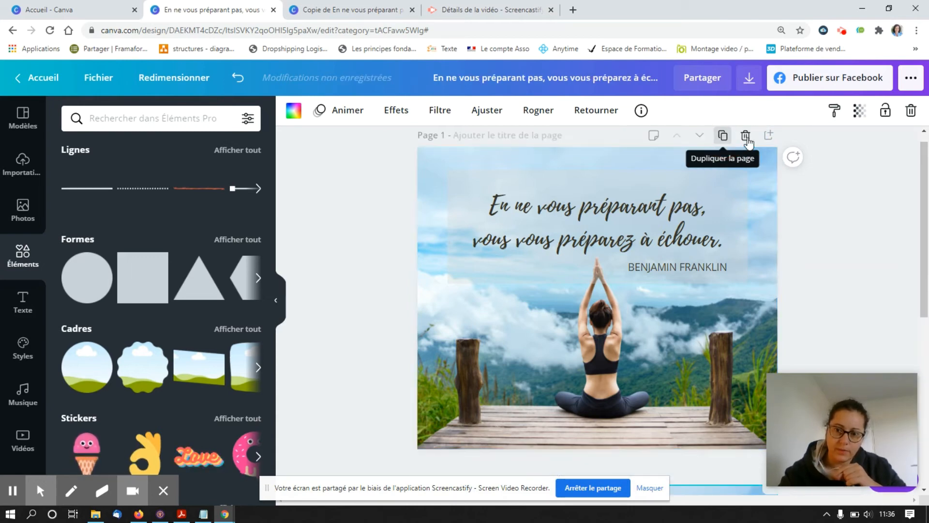
{"action": "mouse_move", "coordinate": [922, 329]}
{"action": "left_mouse_down"}
{"action": "mouse_move", "coordinate": [925, 195]}
{"action": "mouse_move", "coordinate": [926, 329]}
{"action": "left_mouse_up"}
{"action": "left_click", "coordinate": [397, 396]}
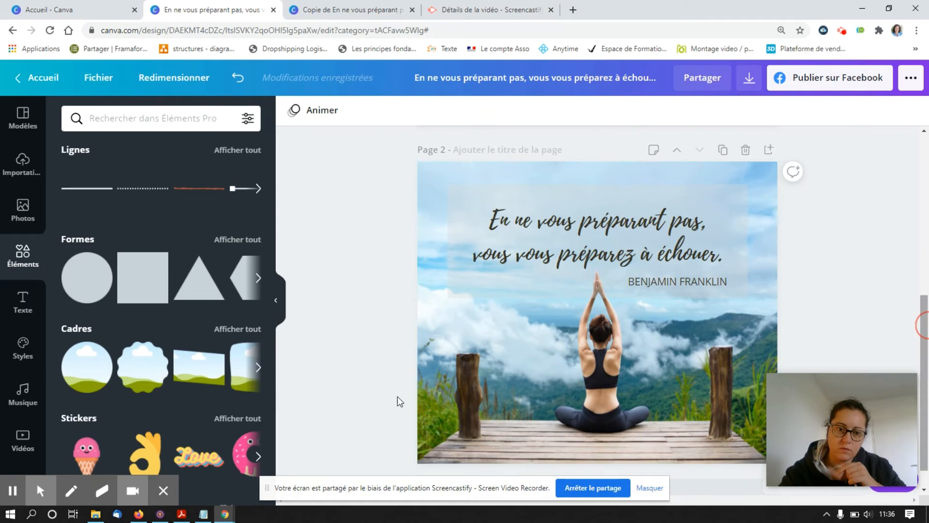
Step: Replace the quote on page 2 with "L'expérience est le nom que tout le monde donne à ses erreurs." copied from the PDF list of quotes
{"action": "left_click", "coordinate": [181, 514]}
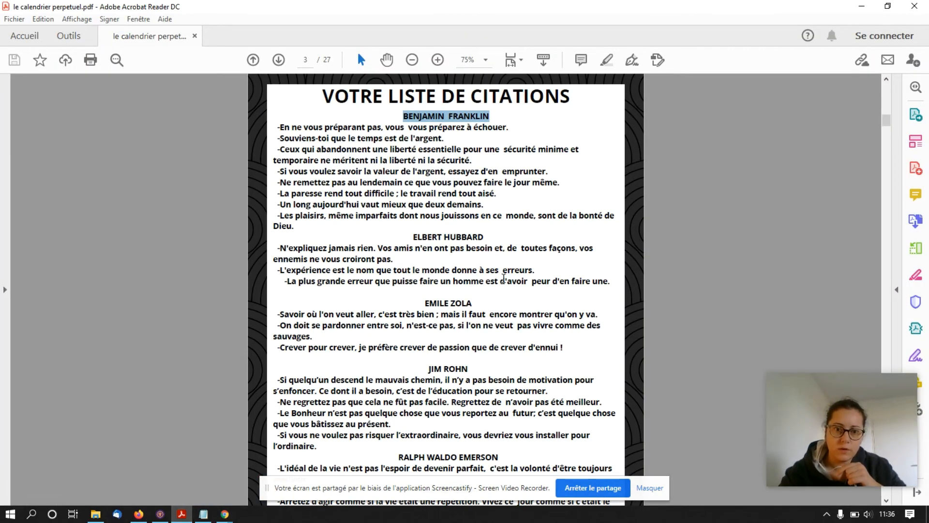
{"action": "left_click_drag", "start_coordinate": [538, 269], "coordinate": [328, 266]}
{"action": "key", "text": "ctrl+c"}
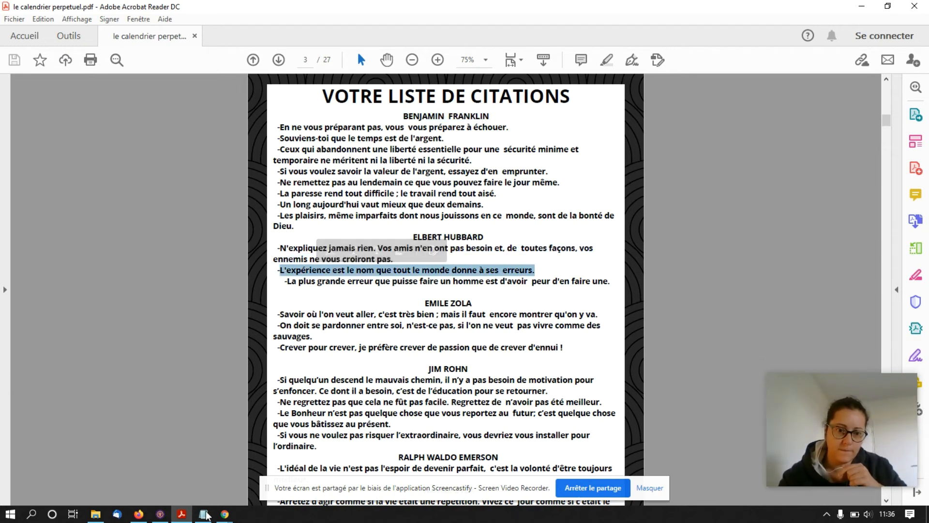
{"action": "mouse_move", "coordinate": [216, 518]}
{"action": "left_click", "coordinate": [96, 474]}
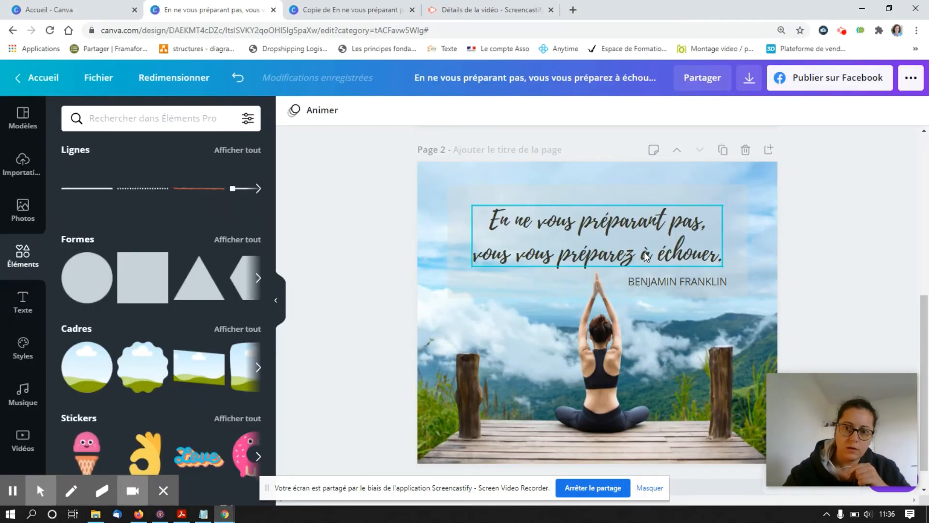
{"action": "double_click", "coordinate": [591, 231]}
{"action": "left_click", "coordinate": [593, 230]}
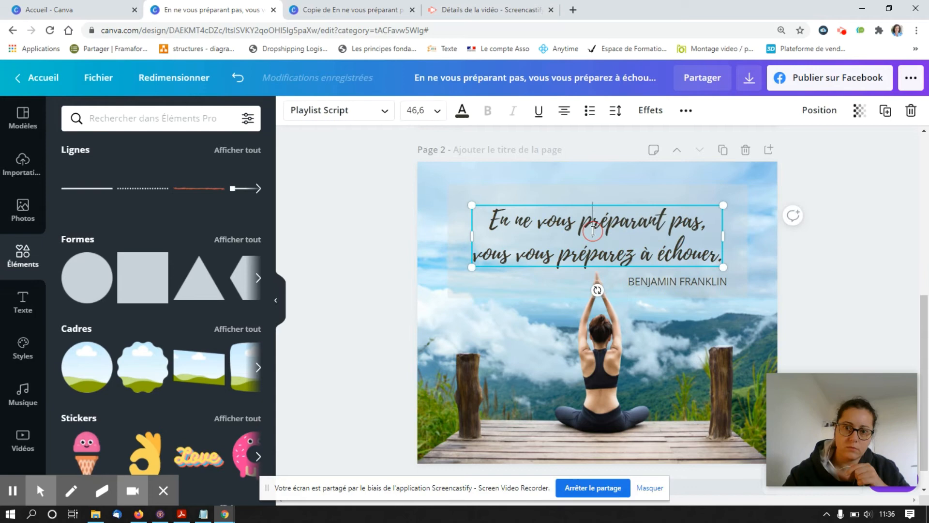
{"action": "triple_click", "coordinate": [593, 231]}
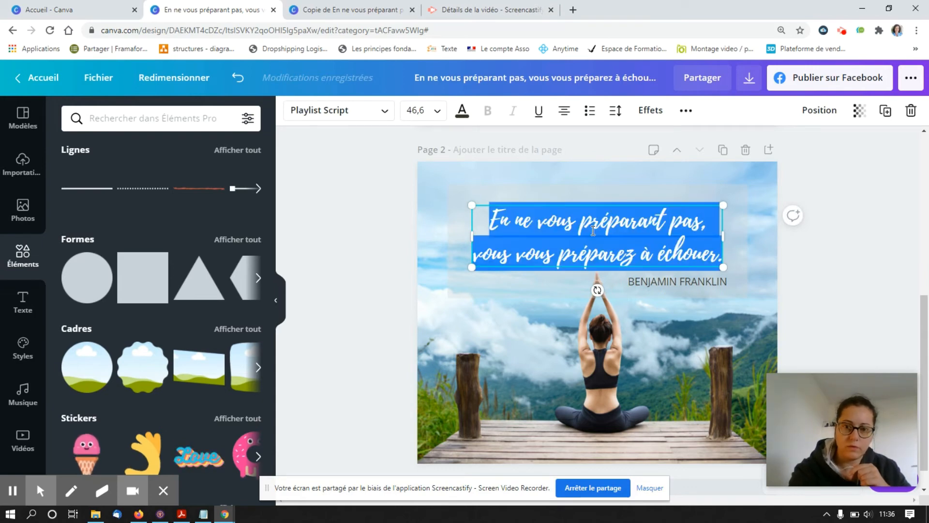
{"action": "key", "text": "ctrl+v"}
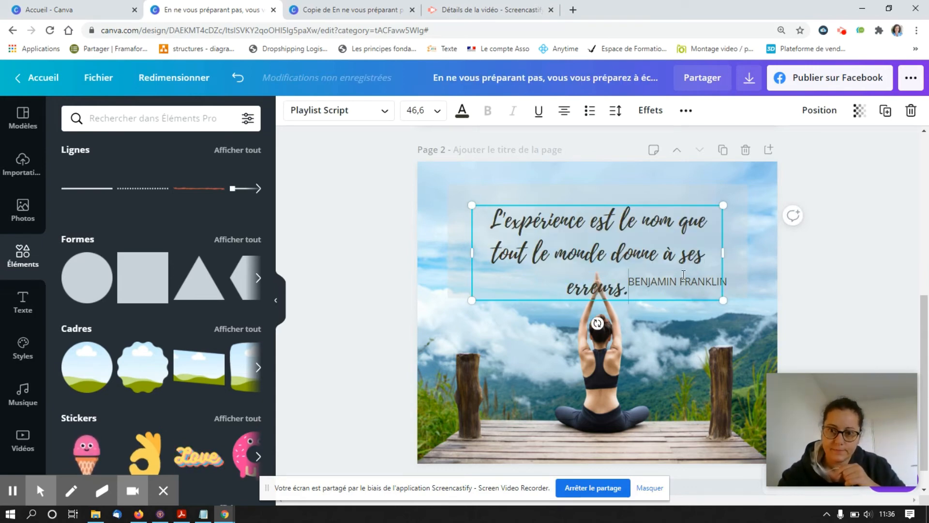
Step: Widen the new quote's text box to fit the quote on two lines and center it within the rectangle
{"action": "left_click", "coordinate": [722, 257]}
{"action": "left_click_drag", "start_coordinate": [723, 257], "coordinate": [740, 258]}
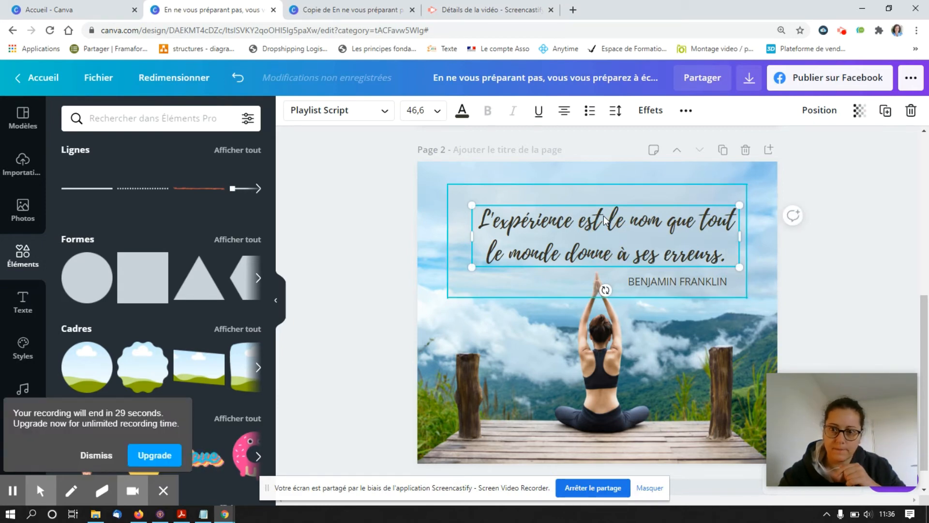
{"action": "left_click_drag", "start_coordinate": [602, 218], "coordinate": [599, 216]}
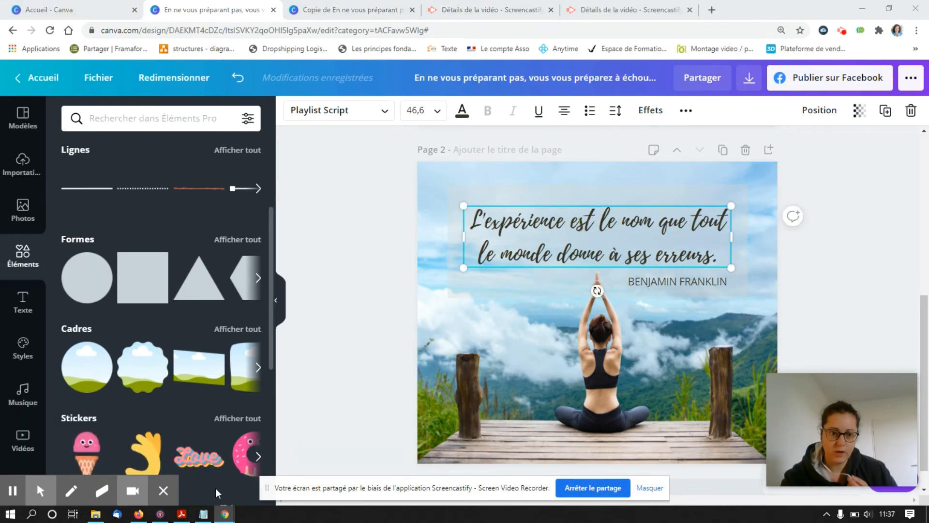
Step: Replace the author name on page 2 with ELBERT HUBBARD copied from the PDF list of quotes
{"action": "left_click", "coordinate": [186, 516]}
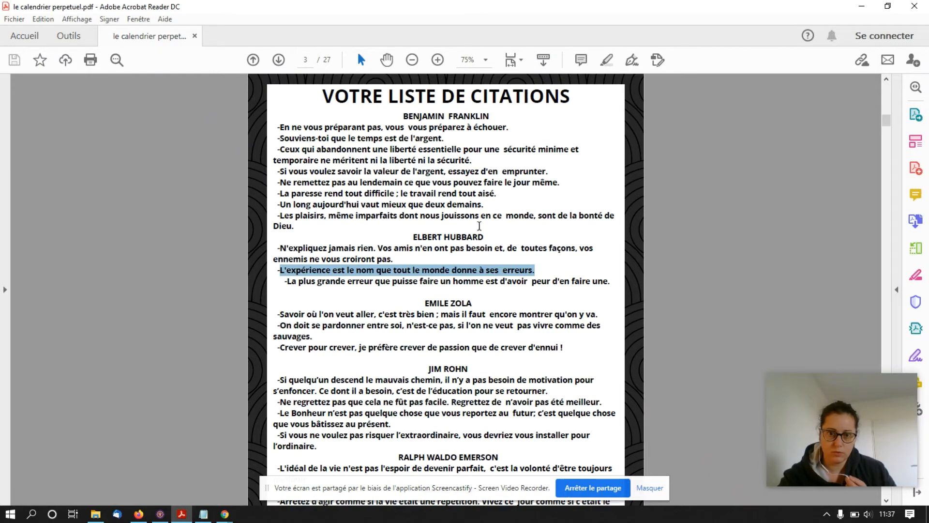
{"action": "left_click_drag", "start_coordinate": [483, 236], "coordinate": [434, 234]}
{"action": "key", "text": "ctrl+c"}
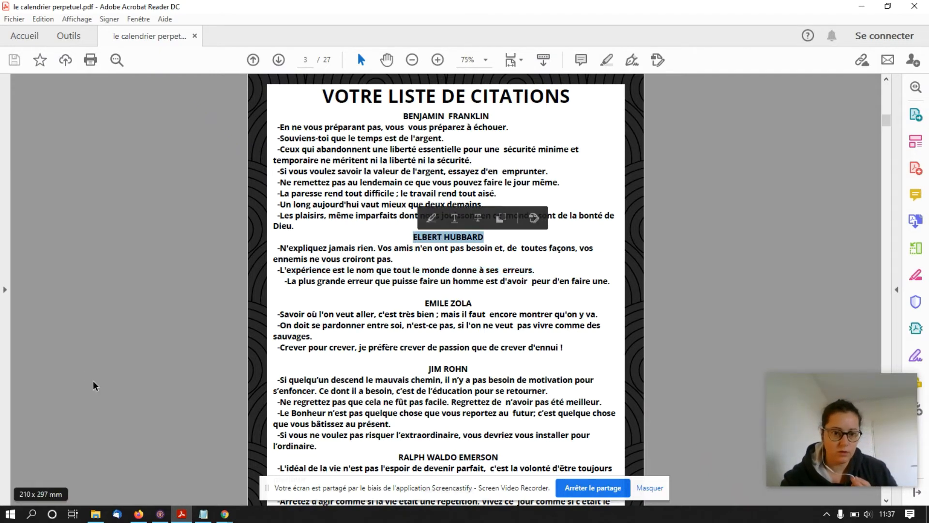
{"action": "mouse_move", "coordinate": [224, 515]}
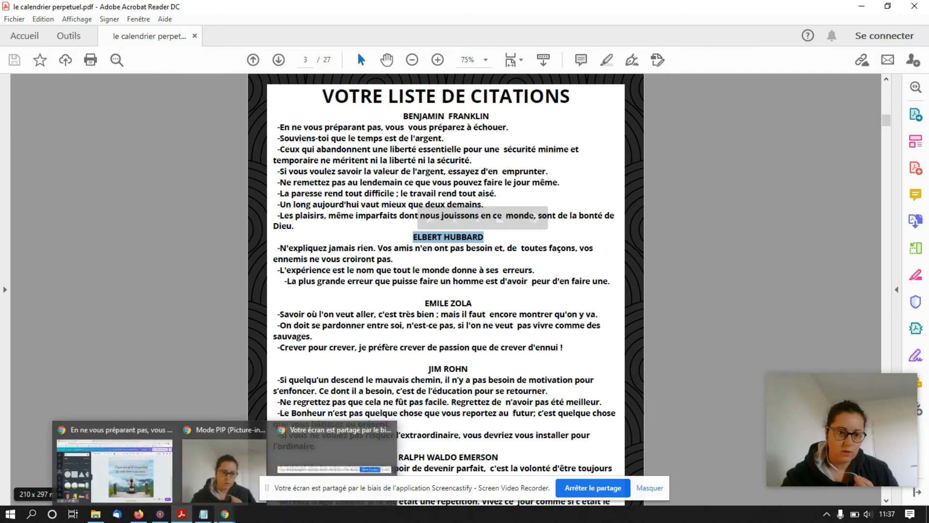
{"action": "left_click", "coordinate": [114, 467]}
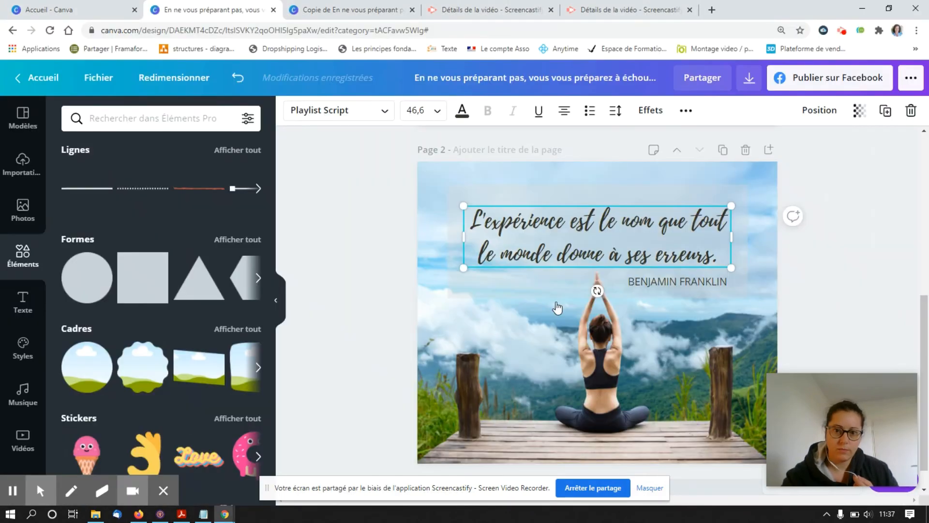
{"action": "left_click", "coordinate": [680, 285]}
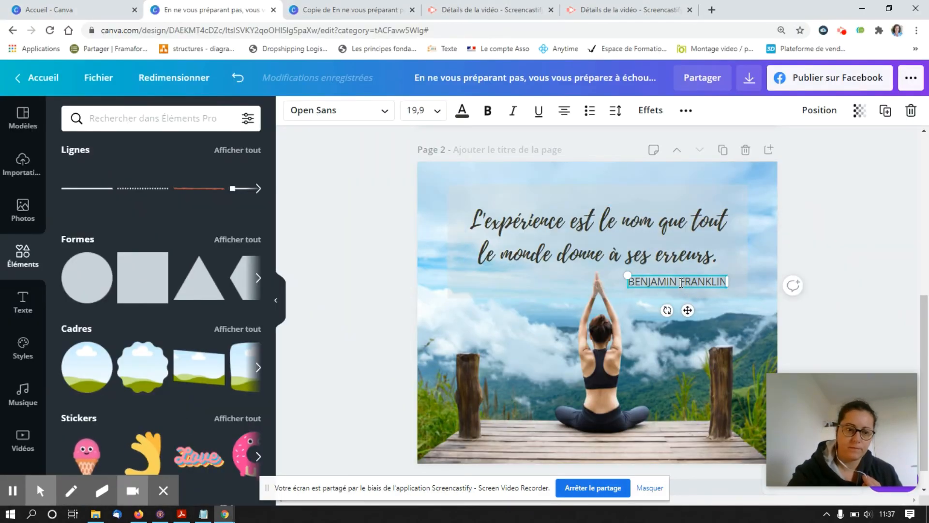
{"action": "left_click", "coordinate": [680, 283]}
{"action": "key", "text": "ctrl+v"}
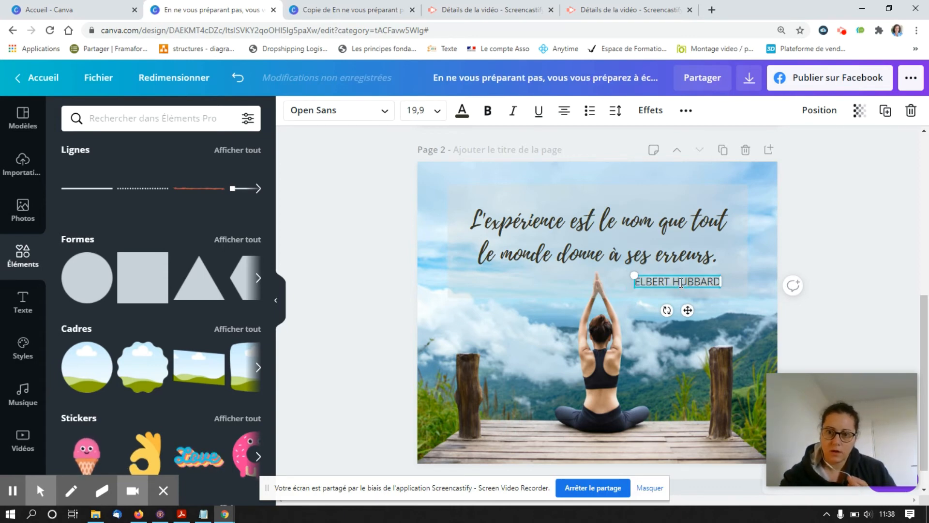
{"action": "left_click", "coordinate": [470, 384]}
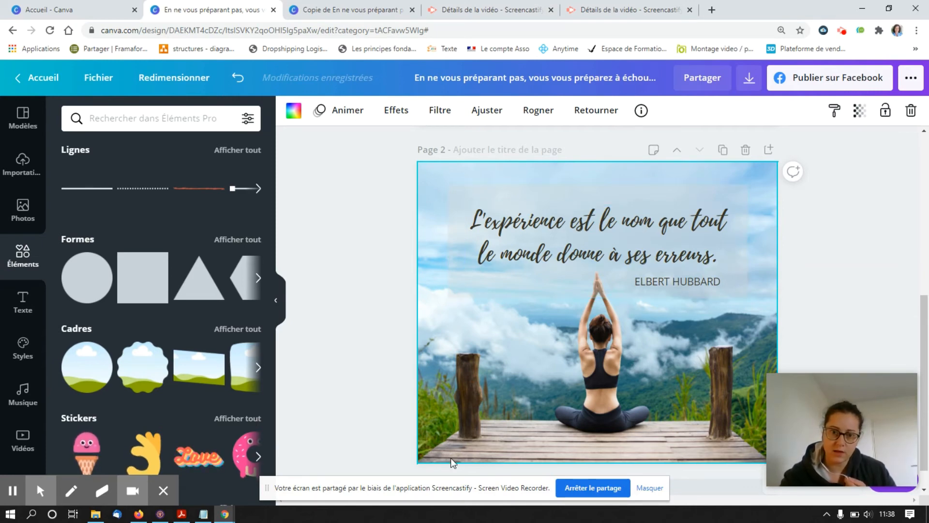
Step: Search the photo library for "erreurs"
{"action": "left_click", "coordinate": [30, 213]}
{"action": "left_click", "coordinate": [228, 120]}
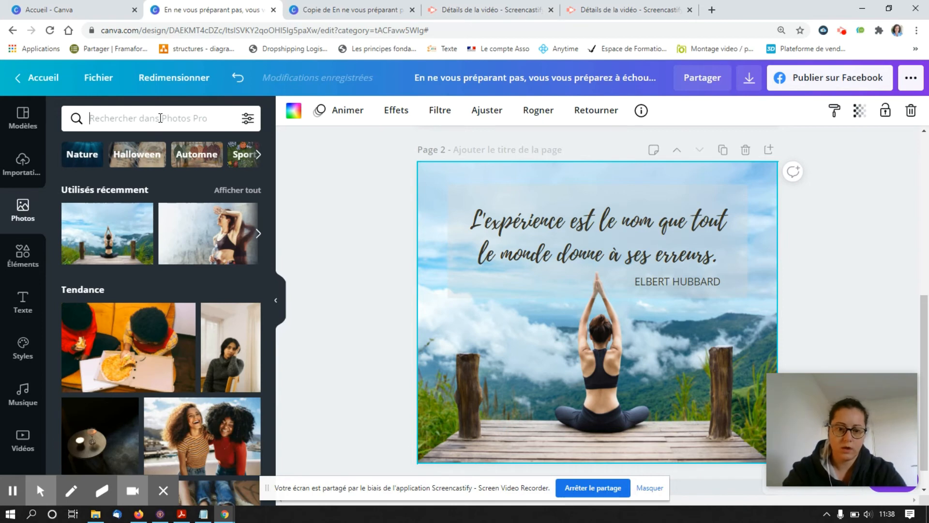
{"action": "type", "text": "erreurs"}
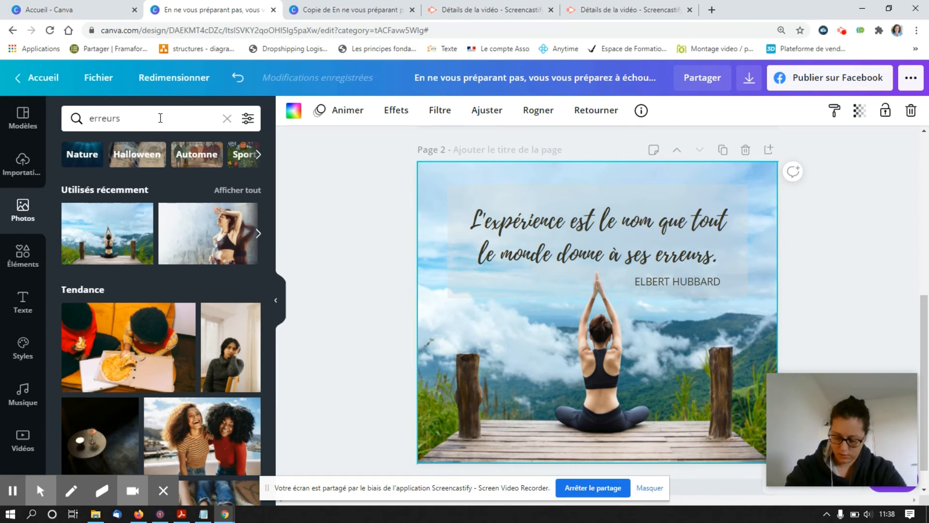
{"action": "key", "text": "Return"}
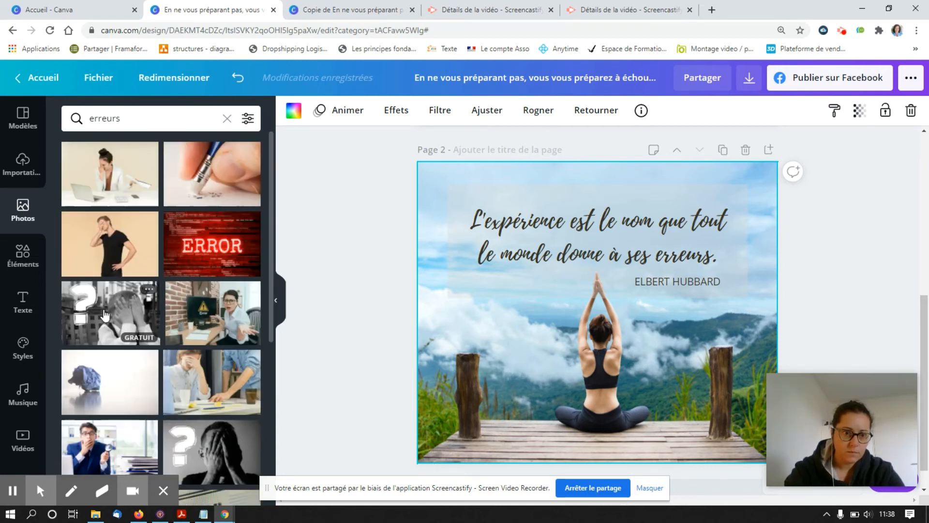
{"action": "left_click_drag", "start_coordinate": [104, 308], "coordinate": [463, 383]}
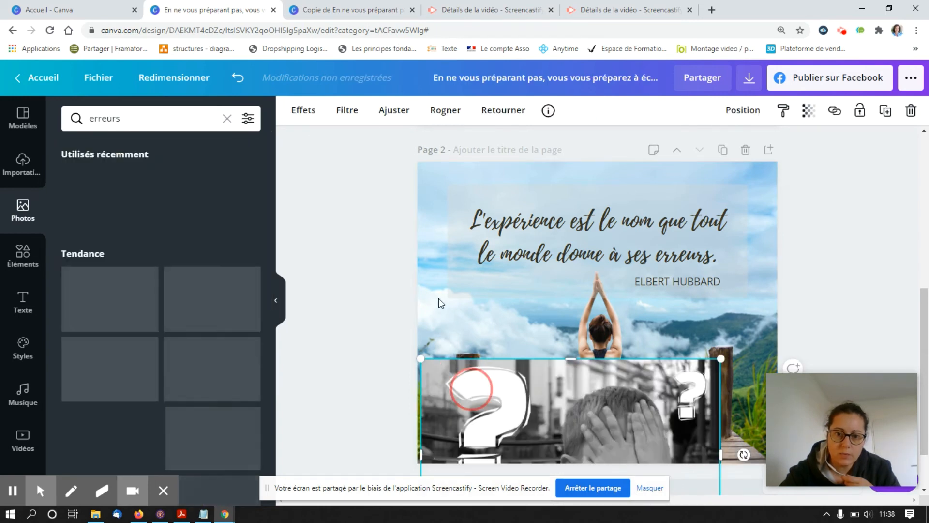
{"action": "left_click_drag", "start_coordinate": [471, 387], "coordinate": [437, 286]}
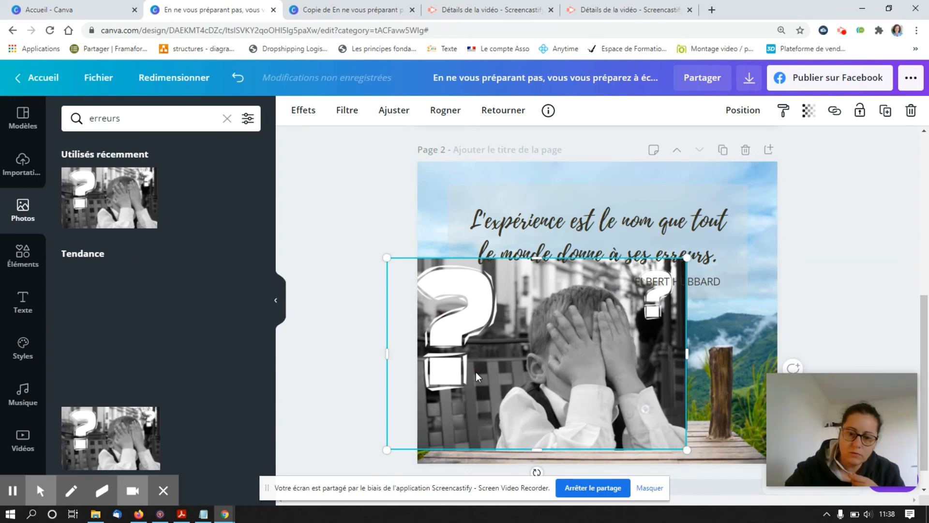
{"action": "key", "text": "Delete"}
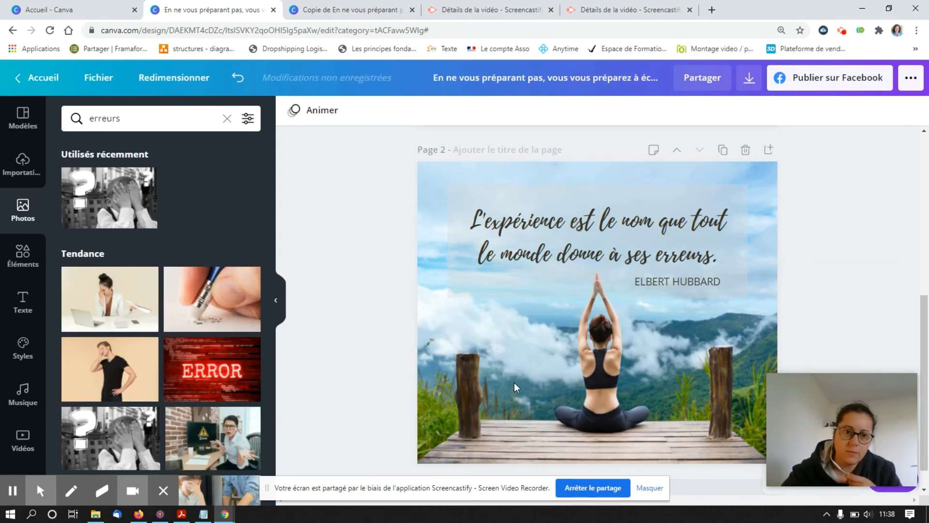
Step: Set the black-and-white photo of the boy covering his face as page 2's background and move the quote, author name and rectangle together below his face
{"action": "left_click_drag", "start_coordinate": [263, 238], "coordinate": [425, 345]}
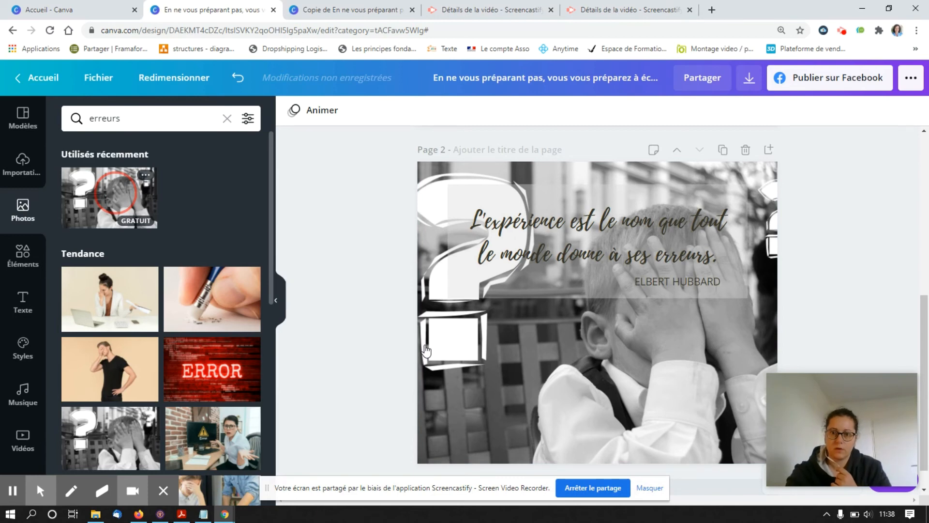
{"action": "left_click", "coordinate": [715, 273]}
{"action": "left_click_drag", "start_coordinate": [720, 333], "coordinate": [580, 389]}
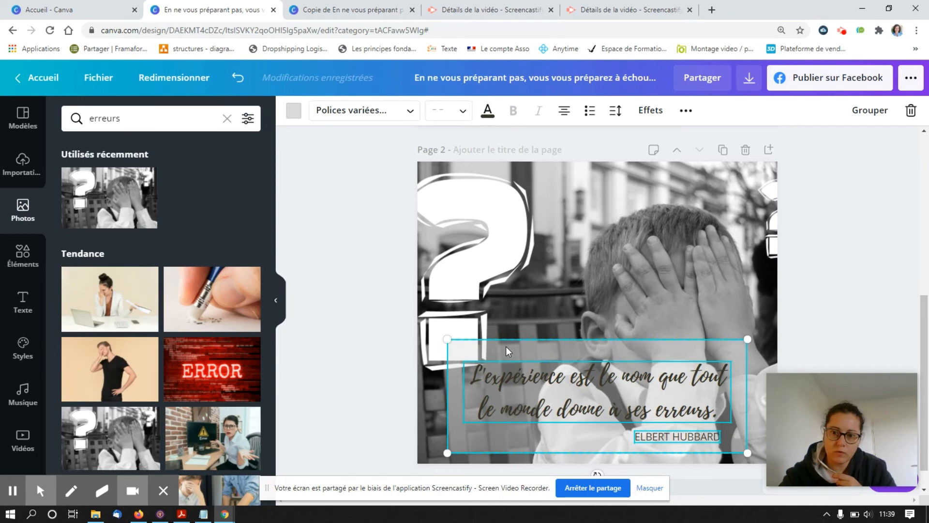
{"action": "left_click", "coordinate": [511, 321]}
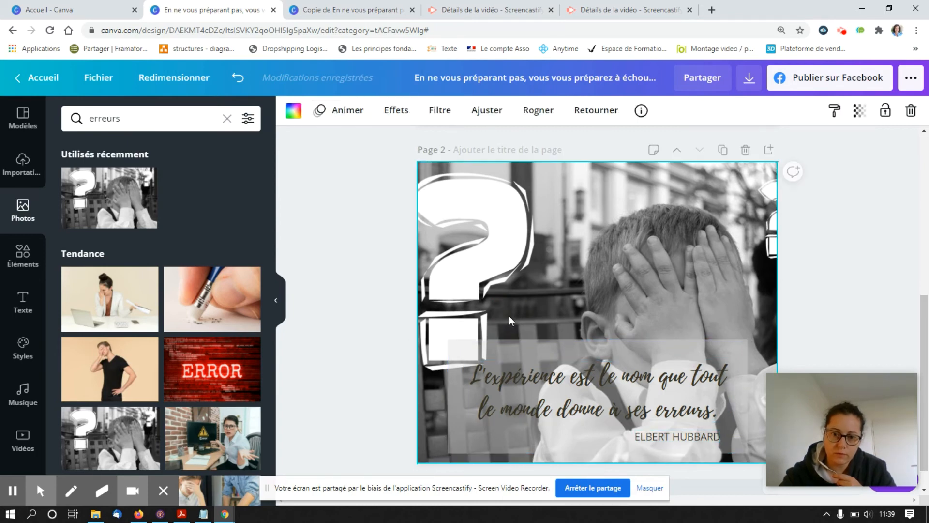
Step: Change the transparent rectangle's fill on page 2 to the dark brown from the document colors
{"action": "left_click", "coordinate": [484, 344]}
{"action": "left_click", "coordinate": [295, 112]}
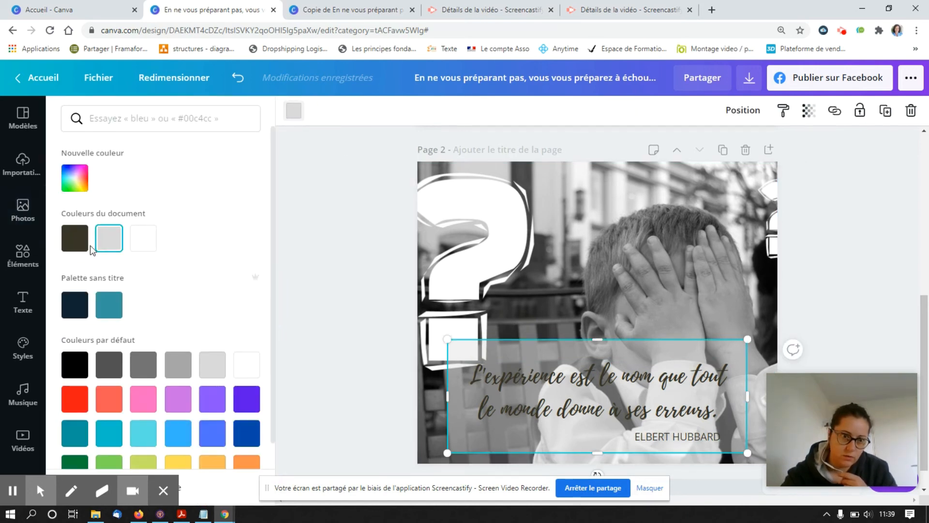
{"action": "left_click", "coordinate": [85, 242]}
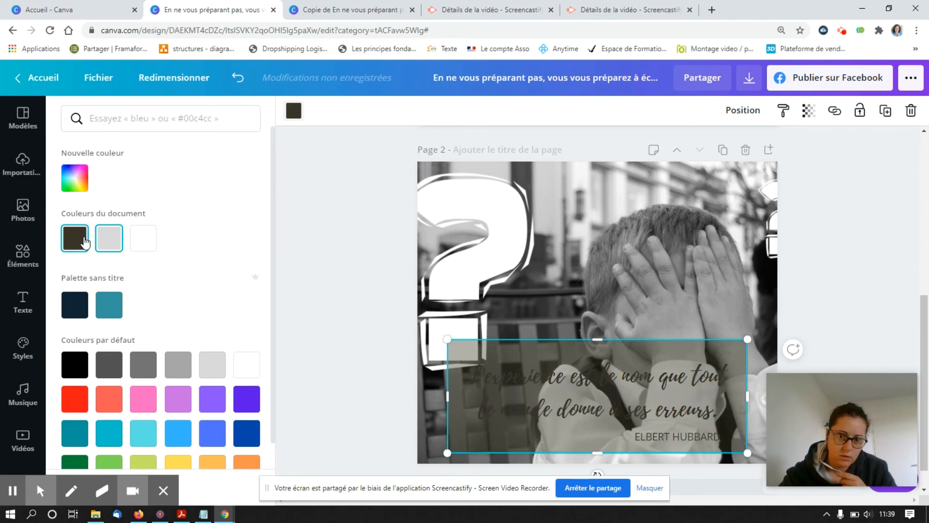
Step: Change the text color of the quote and the author name on page 2 to white from the document colors
{"action": "left_click", "coordinate": [512, 394]}
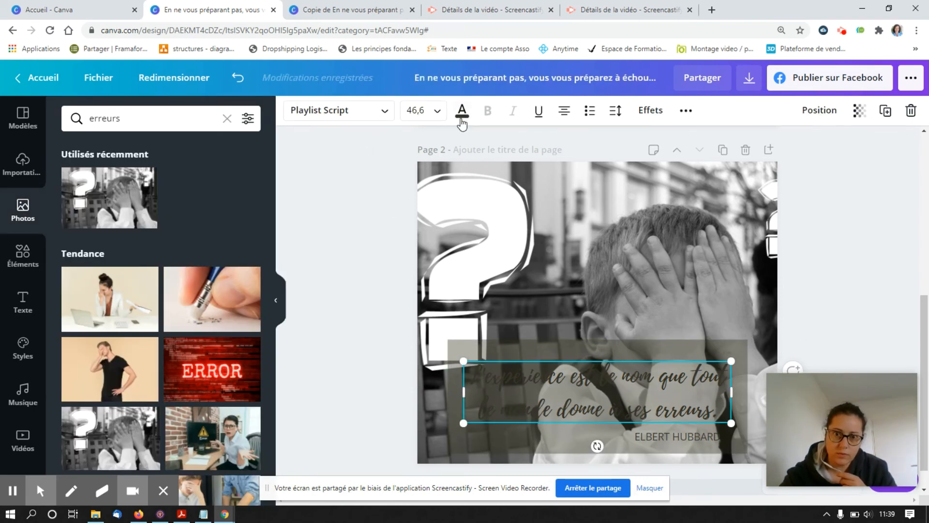
{"action": "left_click", "coordinate": [462, 116]}
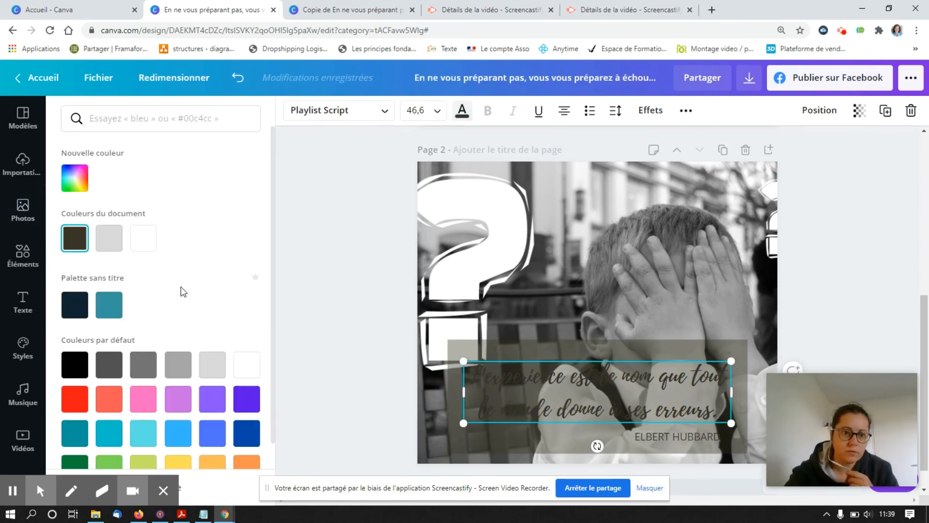
{"action": "left_click", "coordinate": [146, 255]}
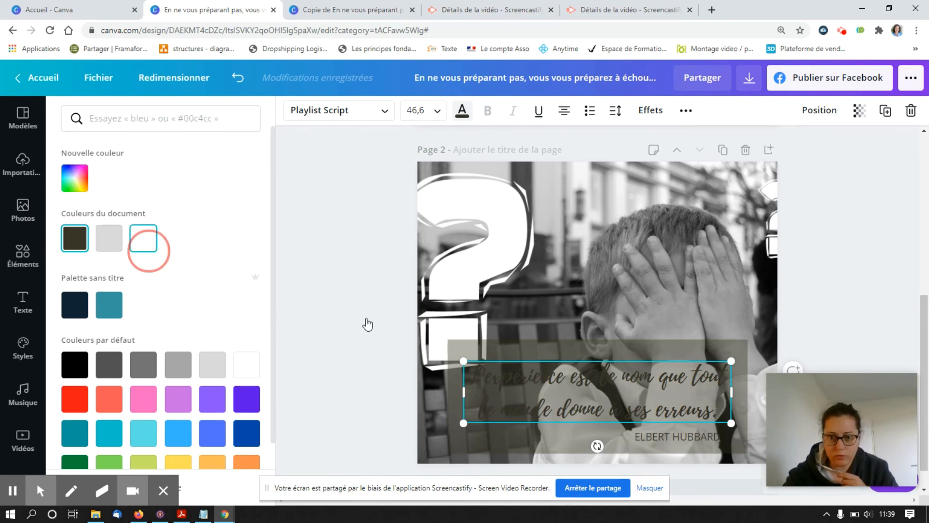
{"action": "left_click", "coordinate": [669, 442]}
{"action": "left_click", "coordinate": [141, 242]}
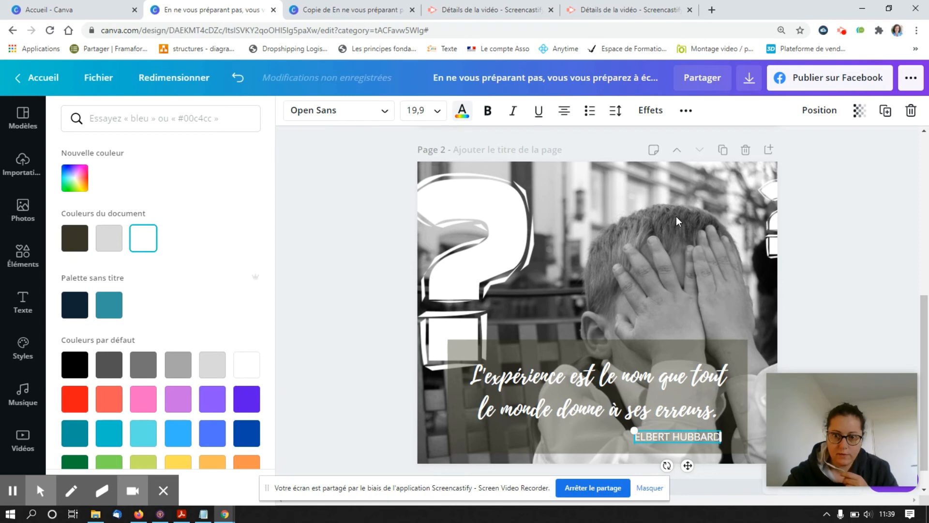
{"action": "key", "text": "Escape"}
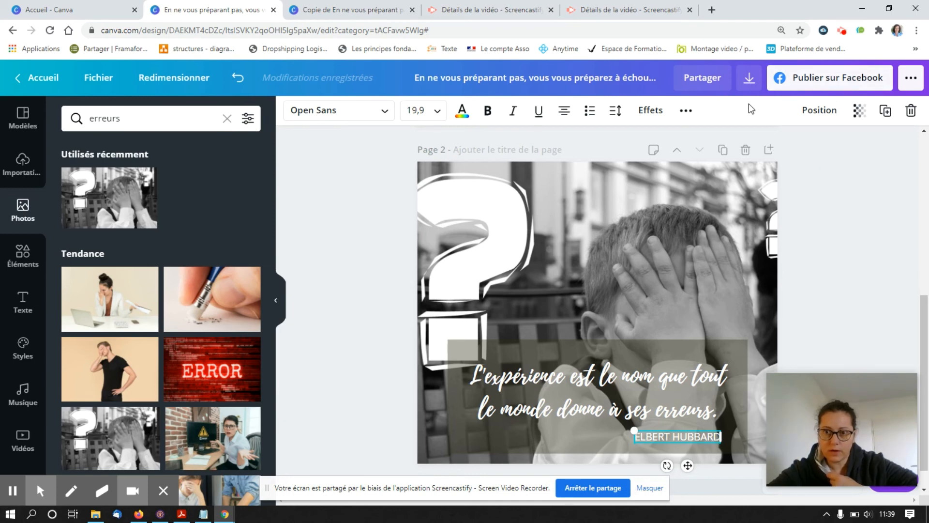
Step: Download both pages of the design as PNG at size 1, without a transparent background or compression
{"action": "left_click", "coordinate": [749, 79]}
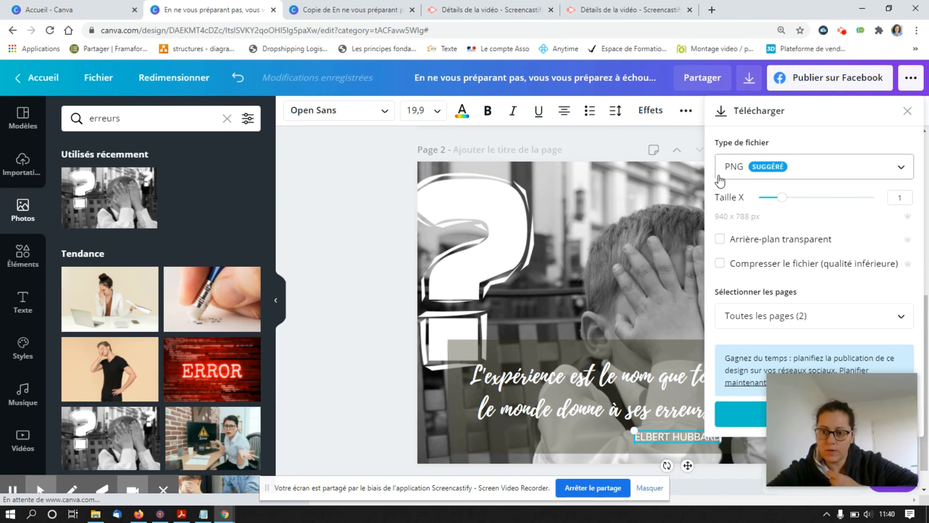
{"action": "left_click", "coordinate": [894, 323]}
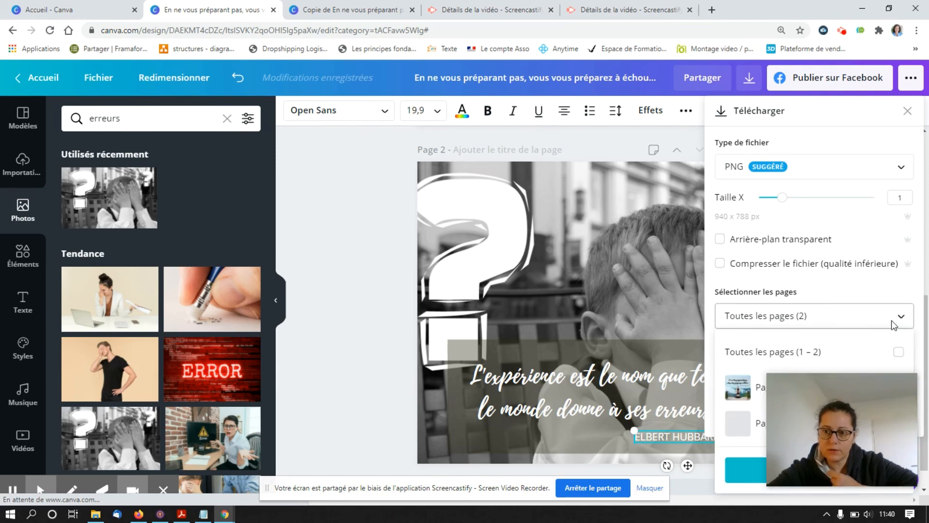
{"action": "left_click", "coordinate": [927, 342]}
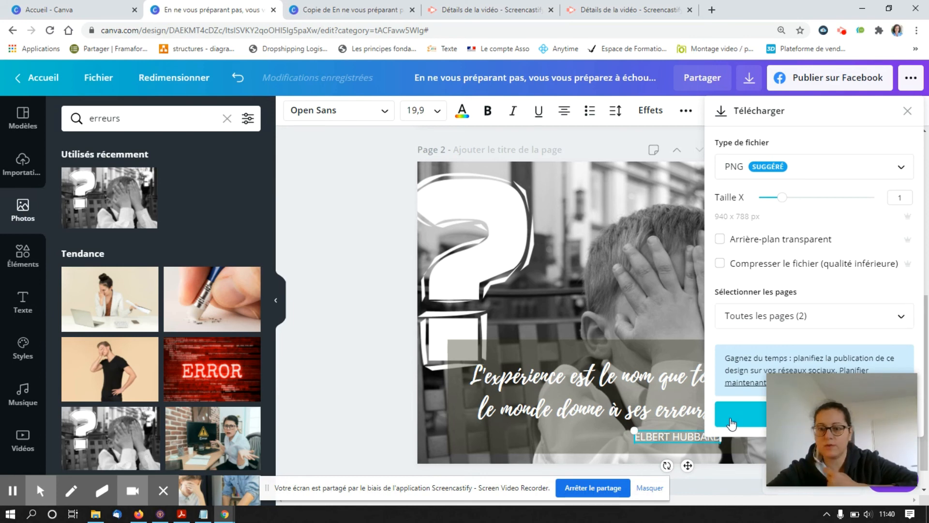
{"action": "left_click", "coordinate": [731, 423]}
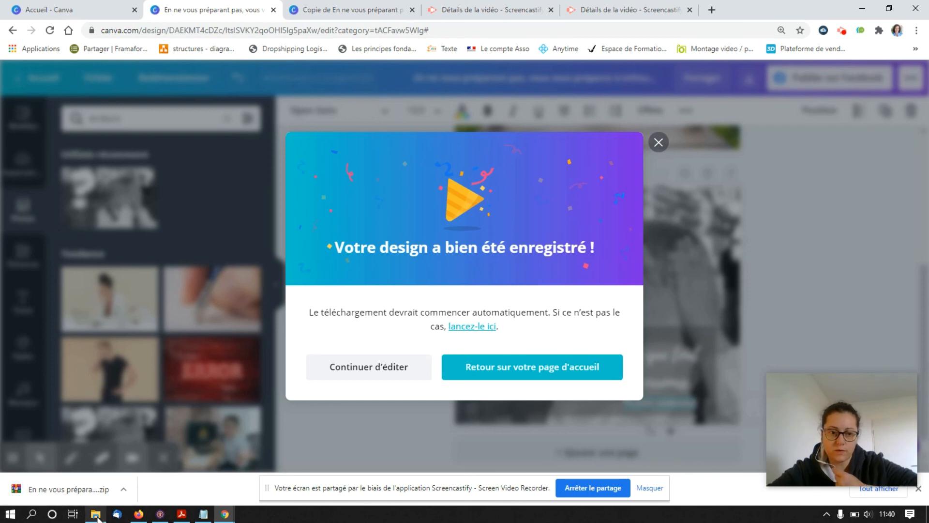
{"action": "mouse_move", "coordinate": [97, 517]}
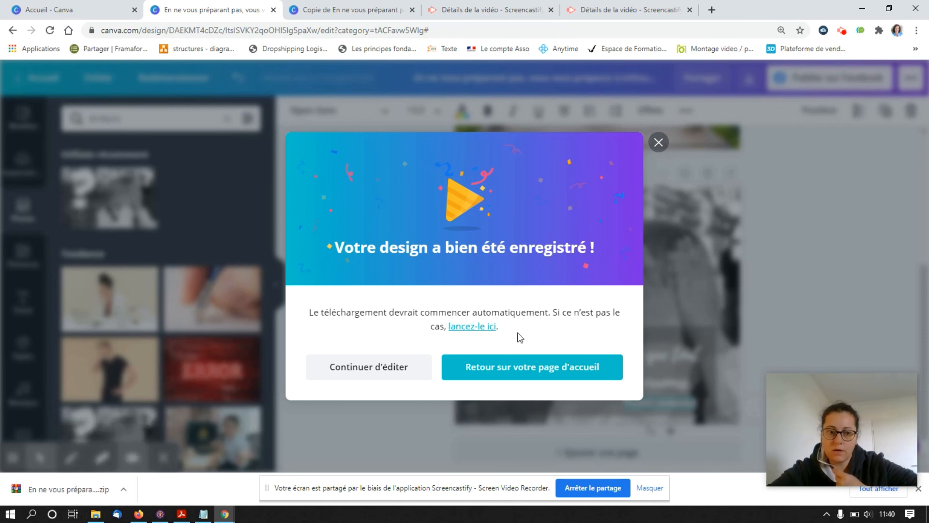